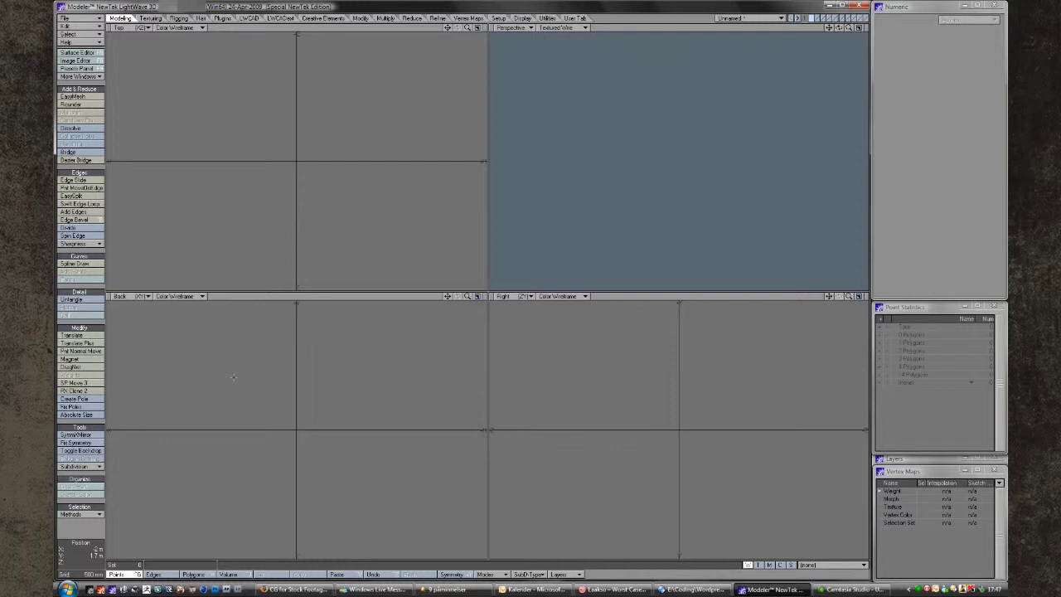
Draw a flat box about 6.6 m wide and 4.9 m high in the Back view, with 8 segments in X and Y
key(shift+x)
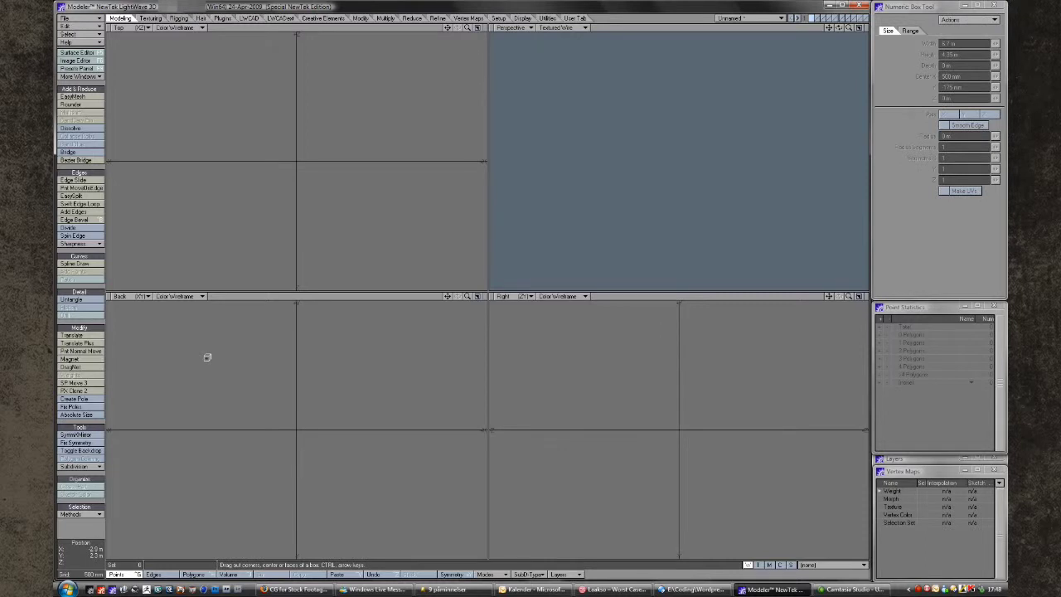
drag(194, 355, 402, 509)
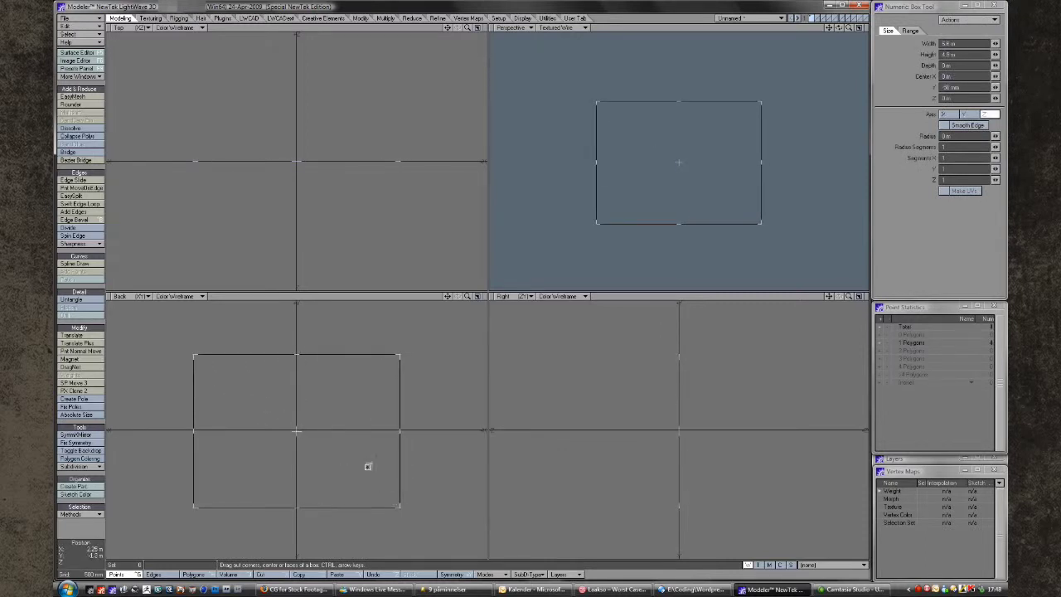
key(Right)
key(Right)
key(Right)
key(Right)
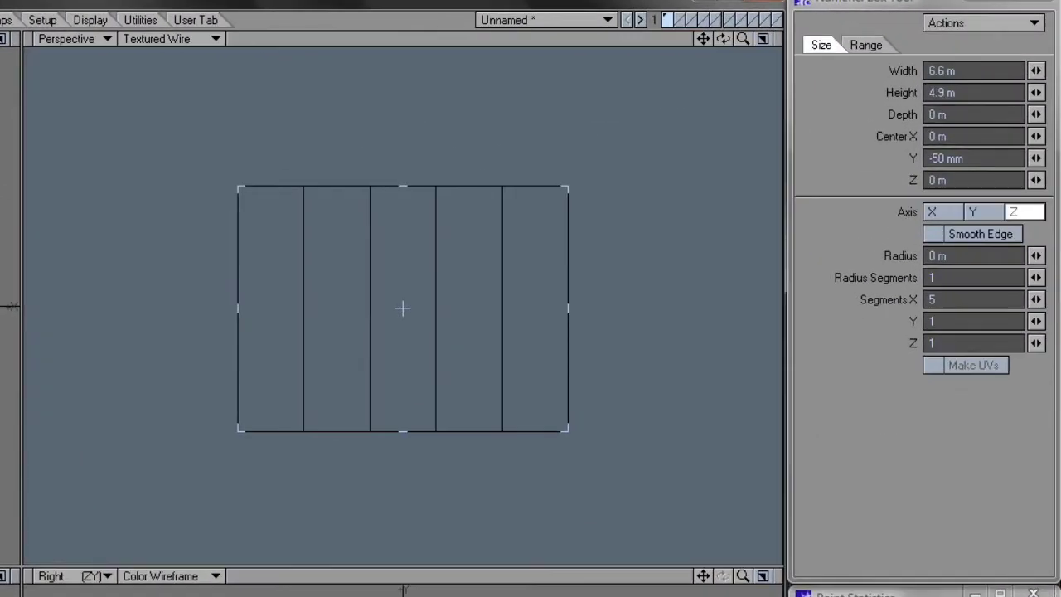
key(Right)
key(Up)
key(Up)
key(Up)
key(Up)
key(Up)
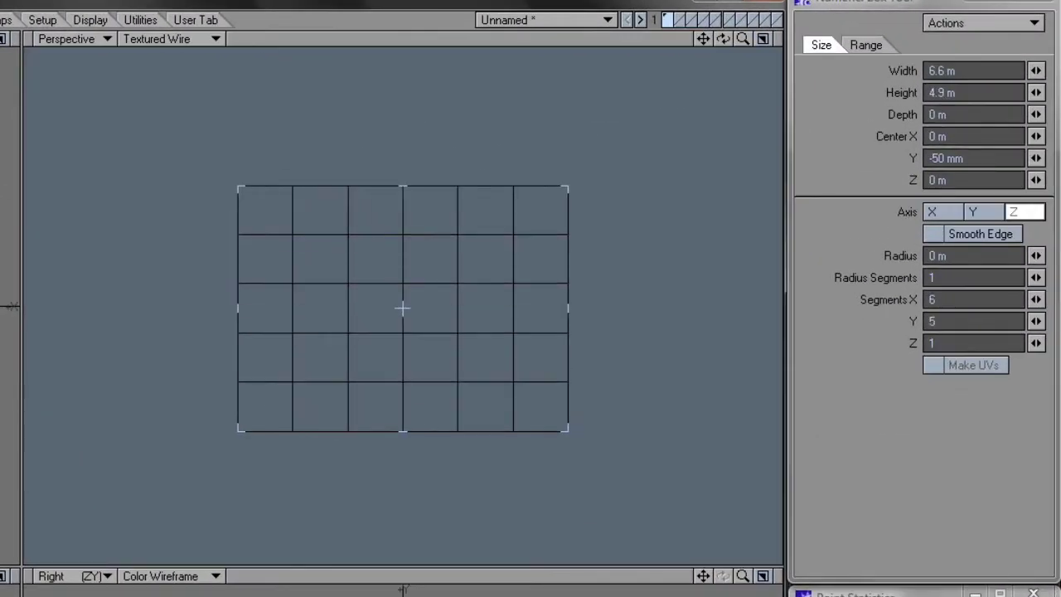
key(Right)
key(Right)
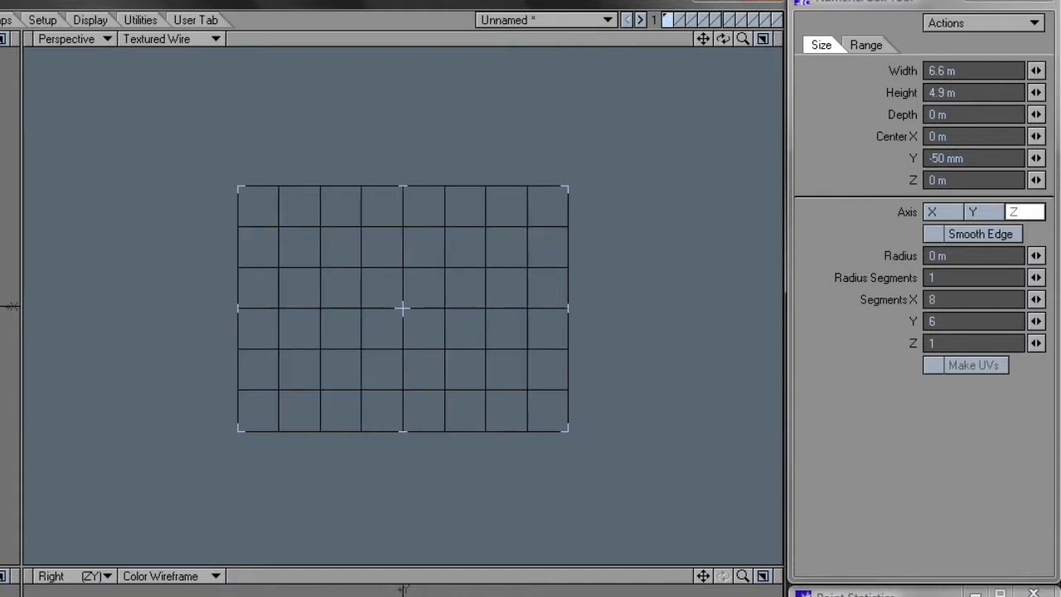
key(Up)
key(Up)
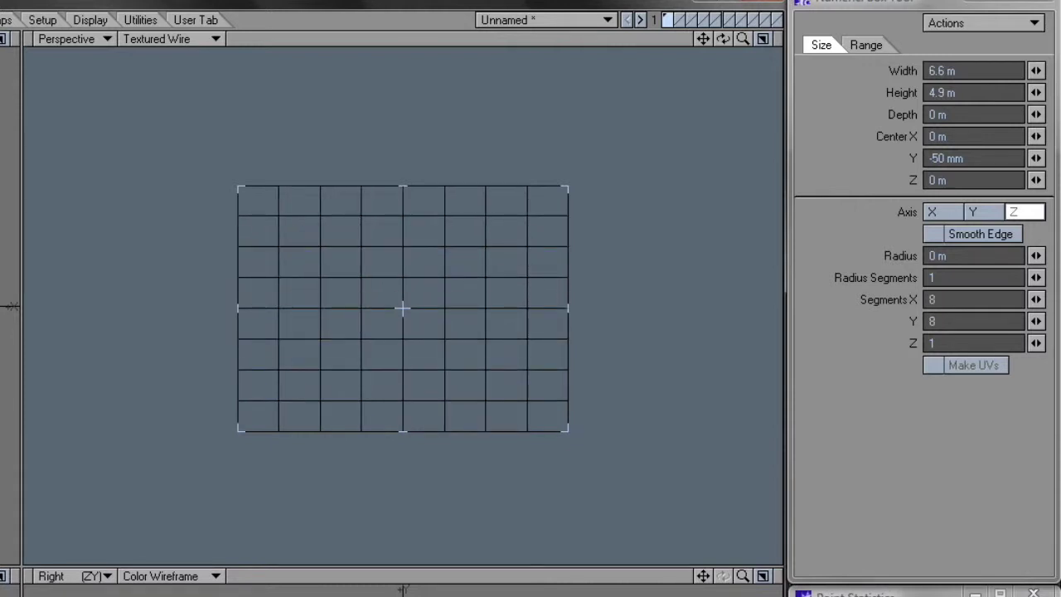
key(space)
mouse_move(572, 303)
alt+mouse_down()
mouse_move(239, 318)
mouse_move(248, 276)
mouse_move(473, 301)
alt+mouse_up()
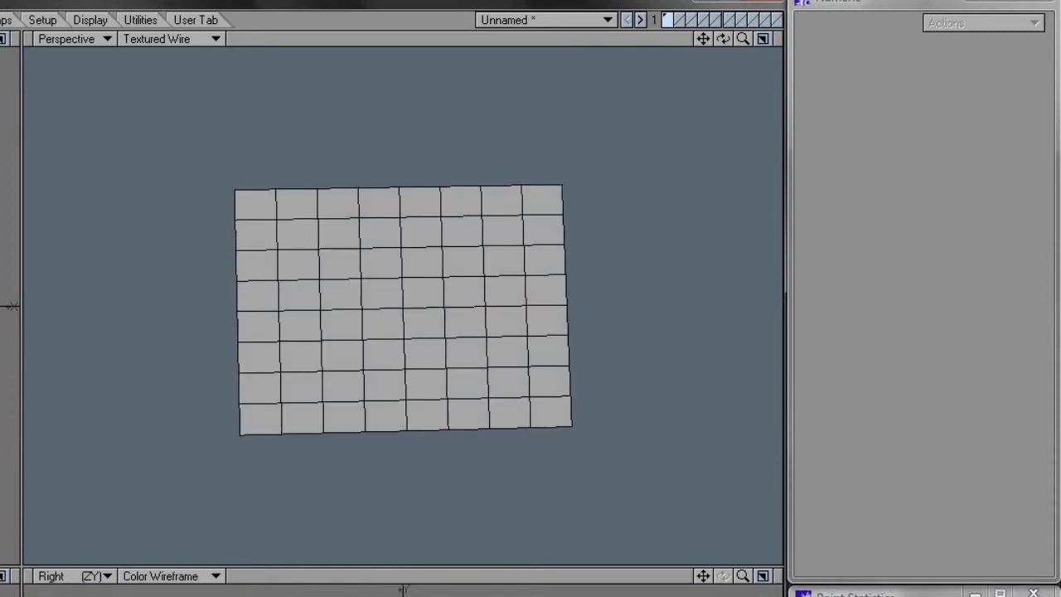
Try a U-shaped EasySplit cut from the grid's left edge with Fix 3-5 and Fix N-gons on, and undo it
key(e)
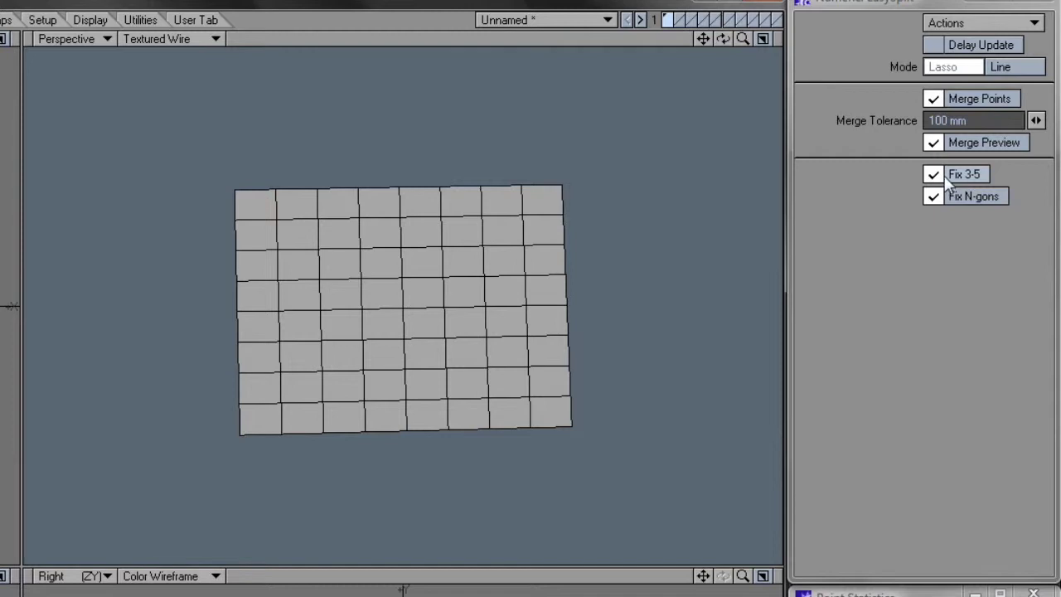
mouse_move(213, 277)
mouse_down()
mouse_move(424, 263)
mouse_move(424, 386)
mouse_up()
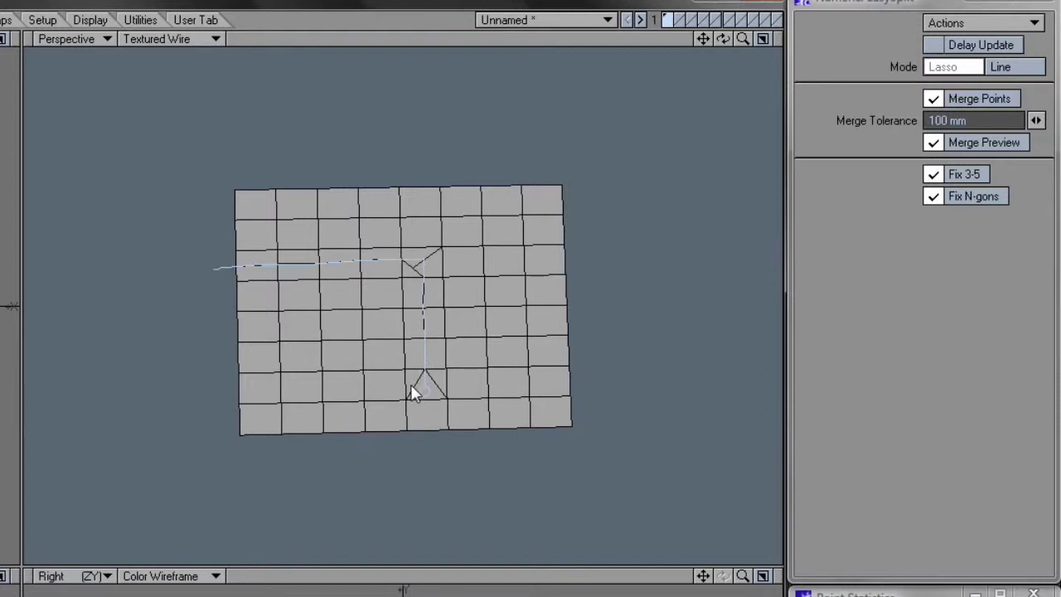
drag(352, 375, 230, 355)
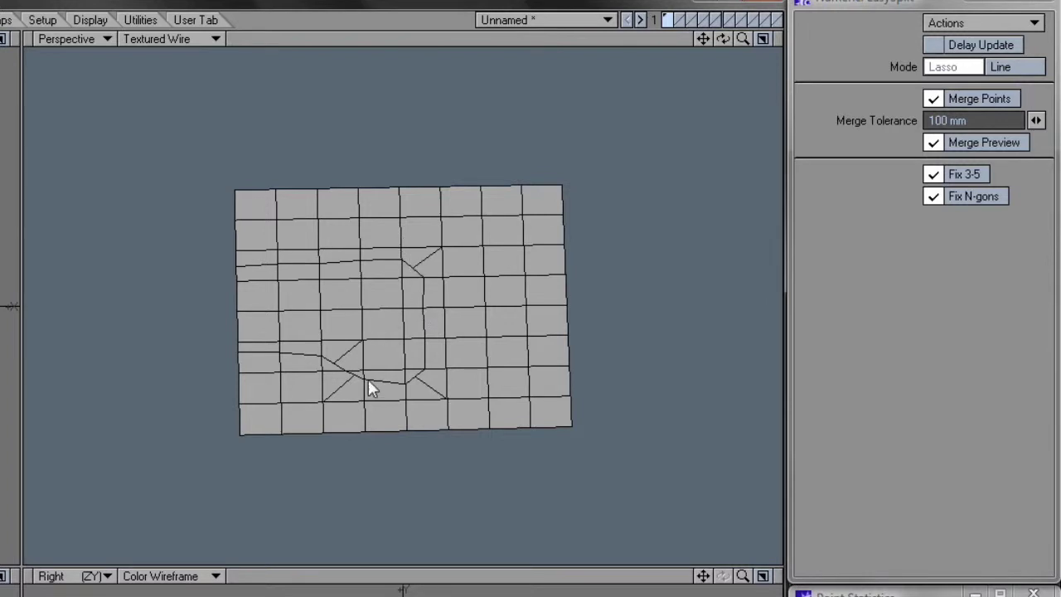
key(ctrl+z)
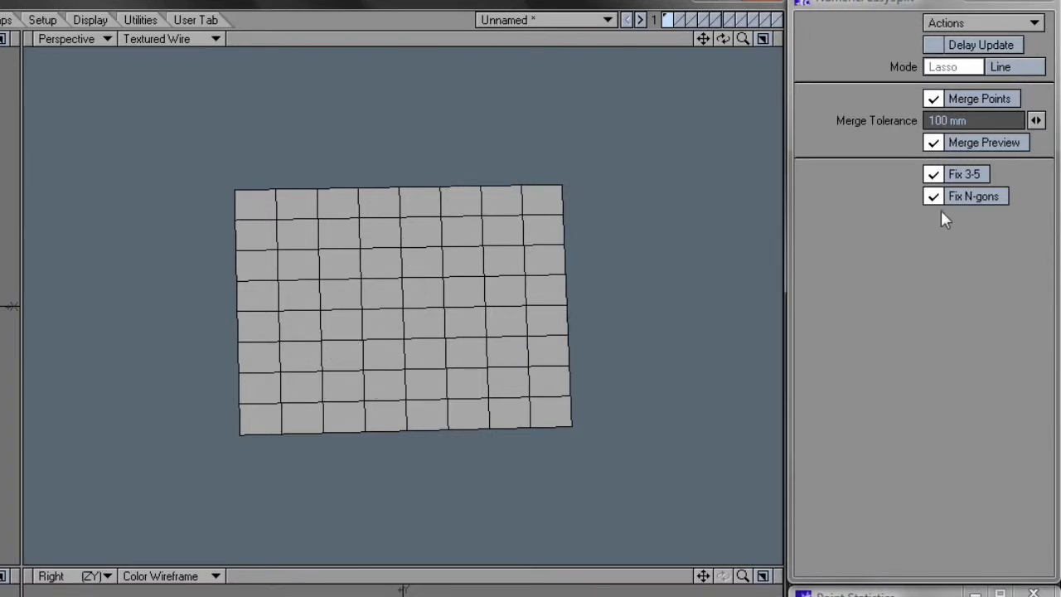
Turn off Fix 3-5 and Fix N-gons, and try a similar EasySplit cut from the grid's left edge around its centre
click(956, 172)
click(966, 197)
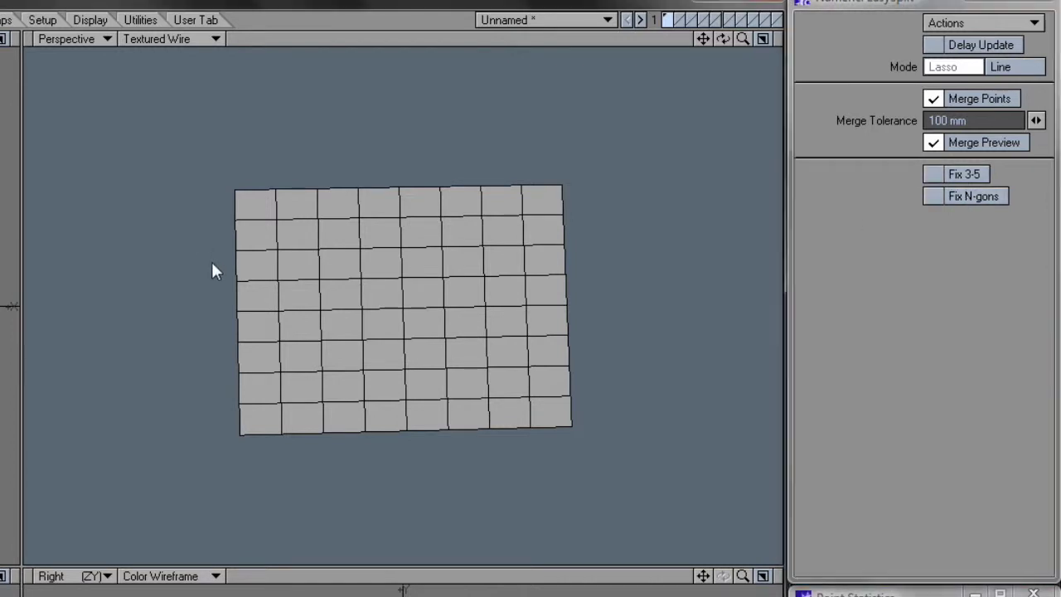
drag(212, 264, 328, 261)
drag(408, 257, 424, 299)
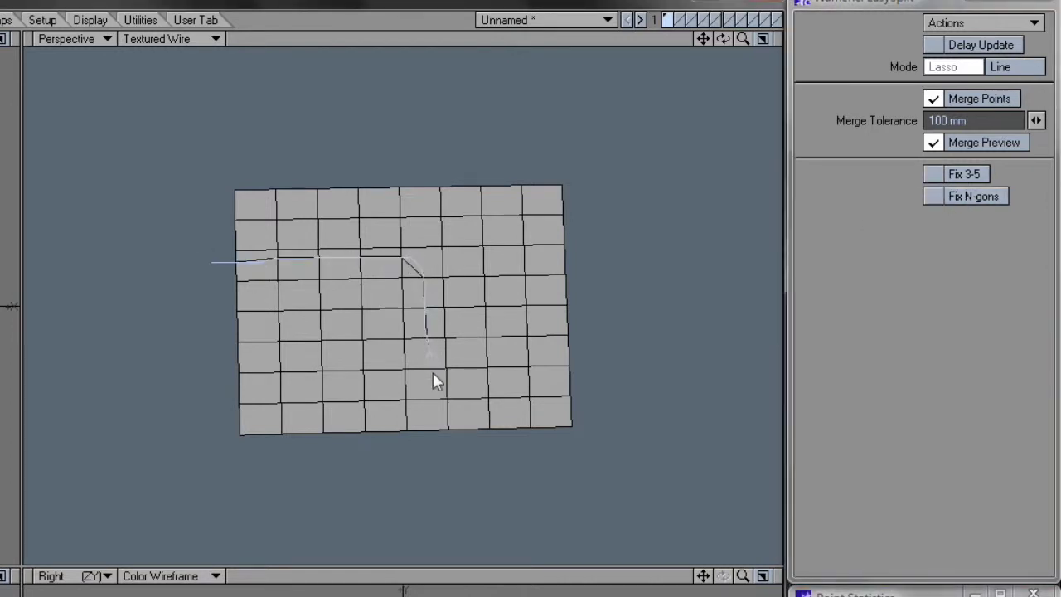
drag(432, 380, 357, 388)
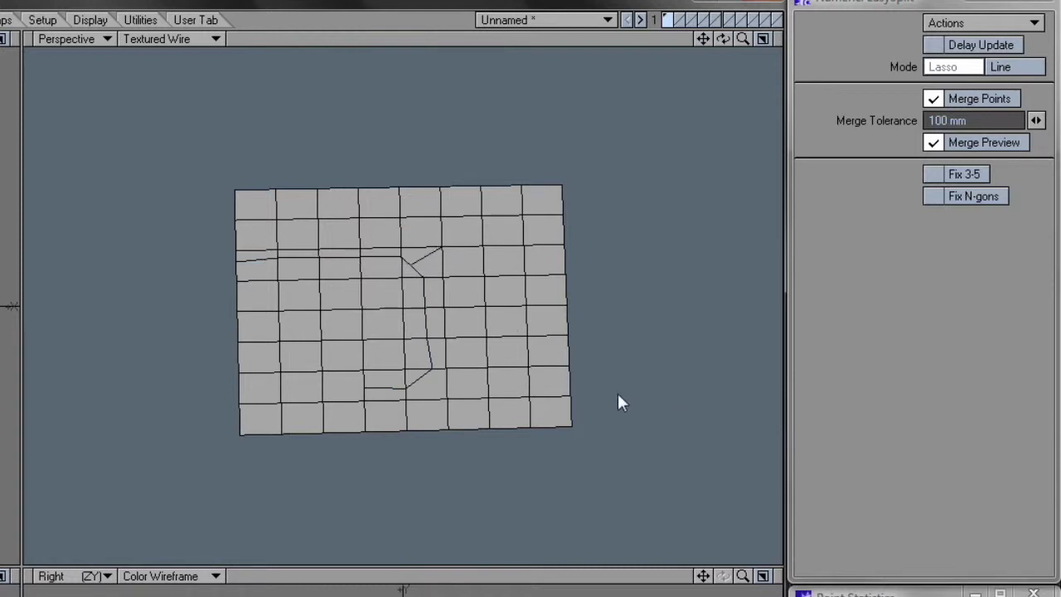
key(ctrl+z)
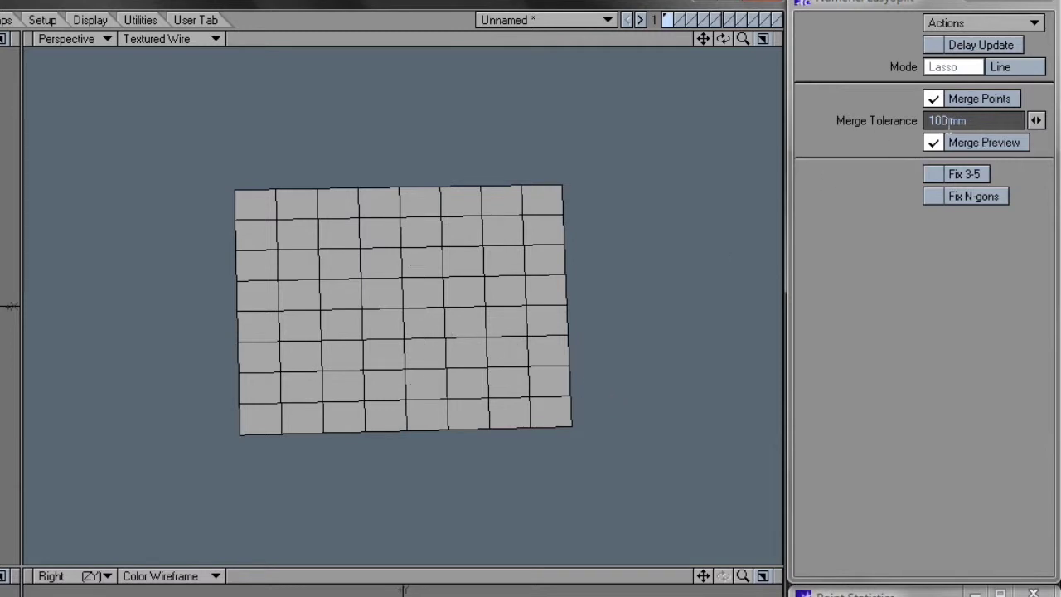
Try EasySplit cuts through the middle of the grid with the merge tolerance enlarged to about 269 mm, and undo them
drag(1036, 120, 1040, 121)
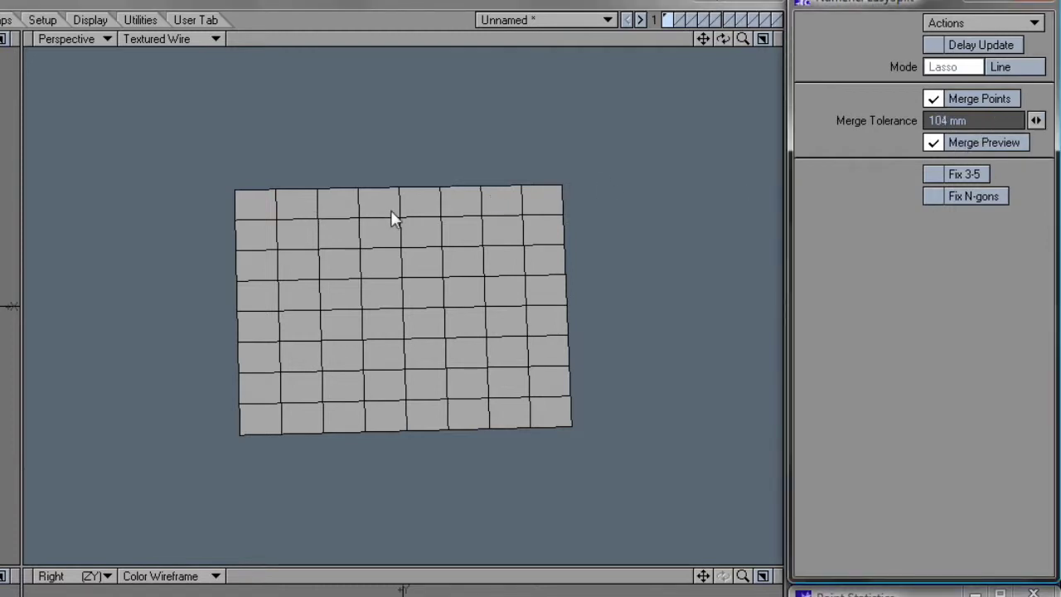
right_drag(424, 209, 430, 133)
drag(431, 138, 428, 296)
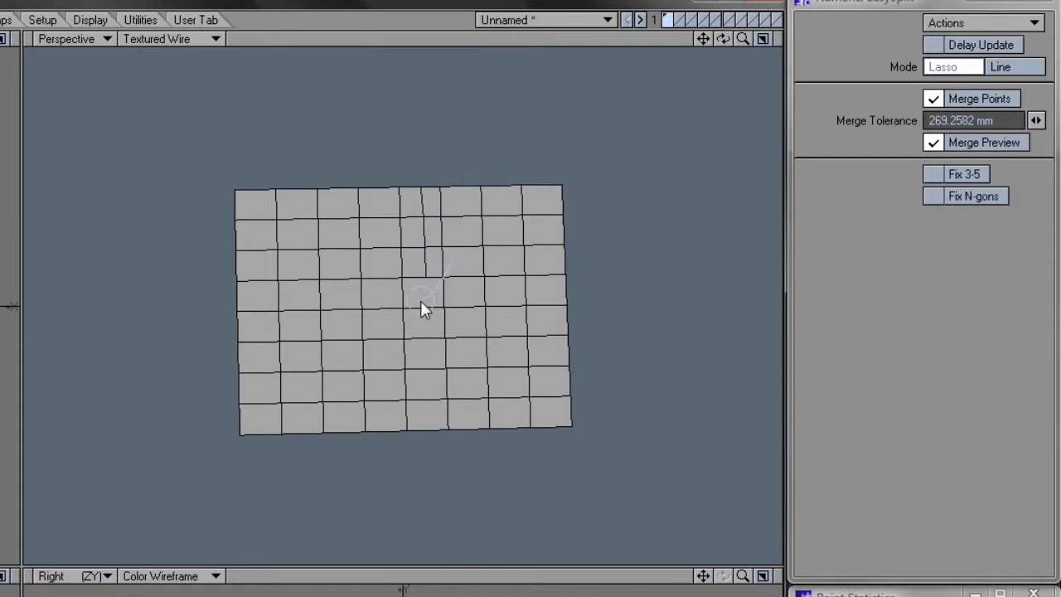
drag(421, 302, 400, 315)
mouse_move(440, 368)
mouse_down()
mouse_move(462, 371)
mouse_move(379, 348)
mouse_up()
drag(340, 297, 345, 354)
drag(370, 374, 370, 373)
key(ctrl+z)
key(ctrl+z)
key(ctrl+z)
key(ctrl+z)
Cut the lowest two polygons of the second column vertically and the fifth row's fourth and fifth polygons horizontally with EasySplit
drag(307, 462, 307, 463)
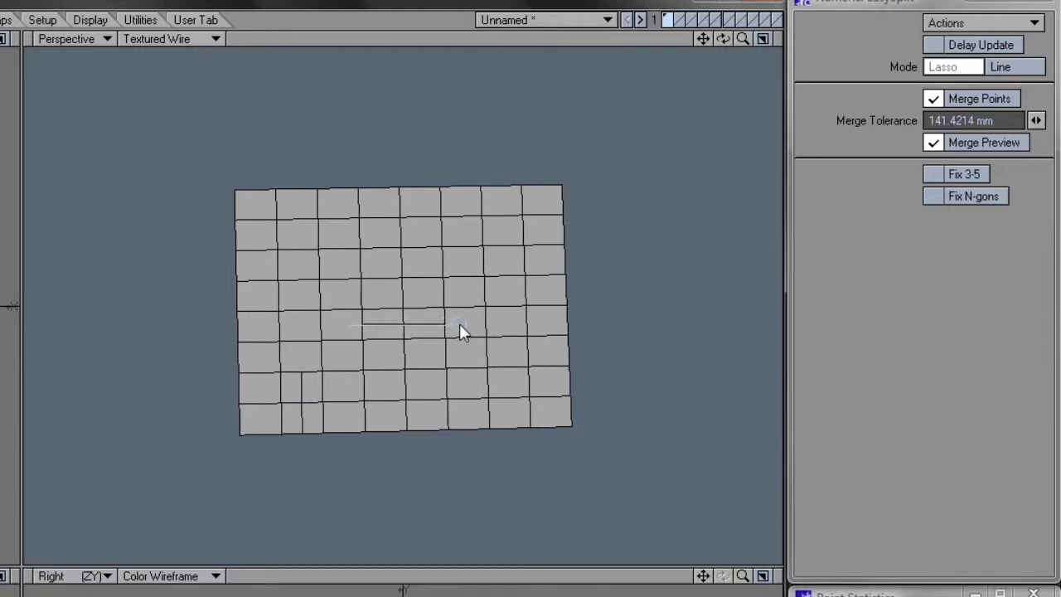
drag(459, 325, 459, 324)
key(space)
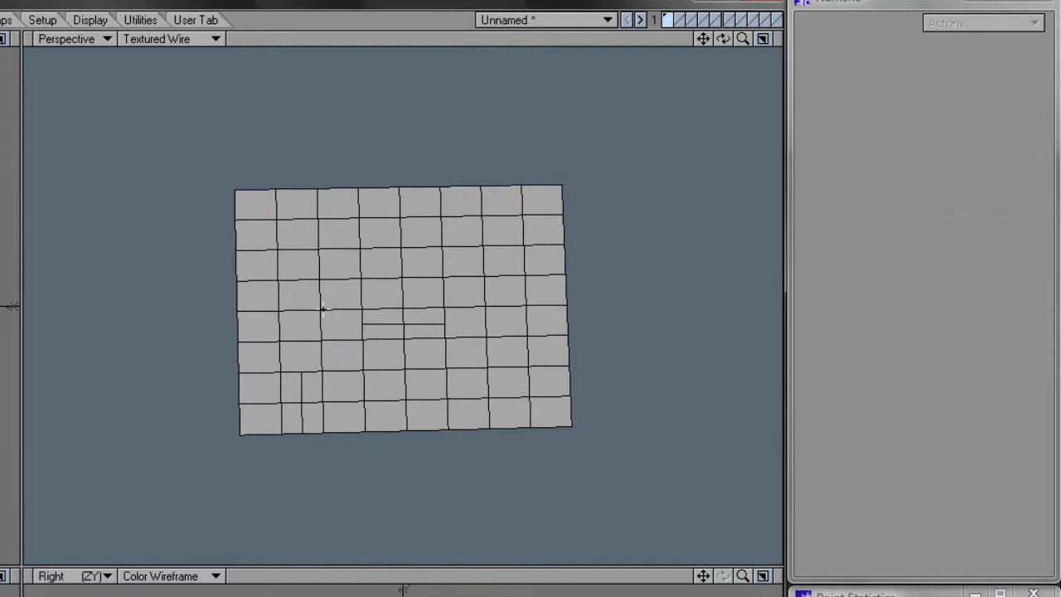
key(space)
drag(319, 297, 446, 295)
key(ctrl+z)
key(ctrl+g)
click(278, 250)
click(321, 280)
key(ctrl+l)
key(ctrl+z)
Try to split the second to fifth polygons of the third row horizontally through the middle, and undo the split
key(space)
key(ctrl+j)
drag(306, 265, 401, 262)
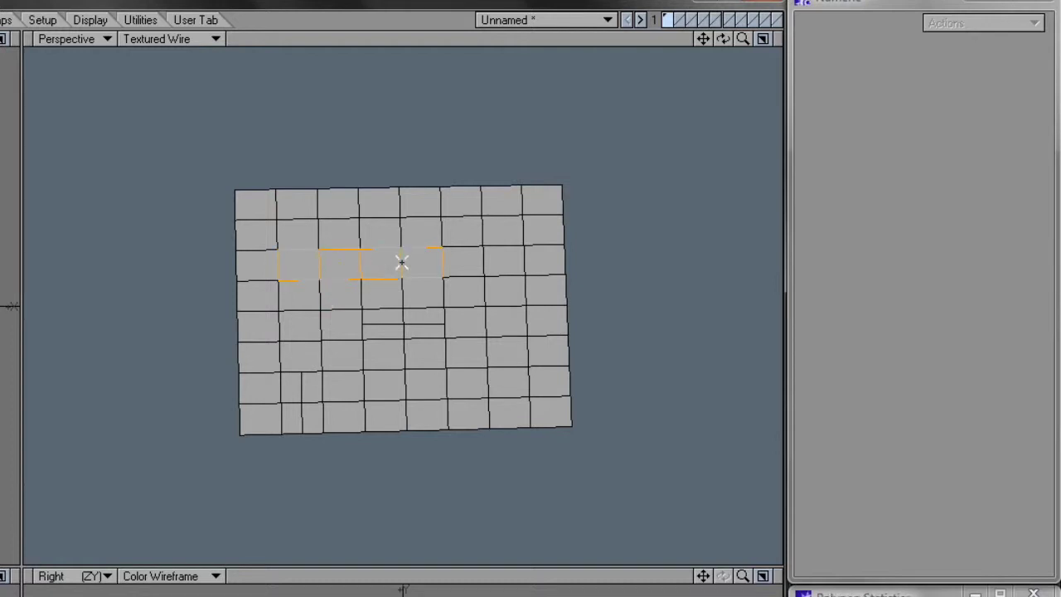
key(ctrl+l)
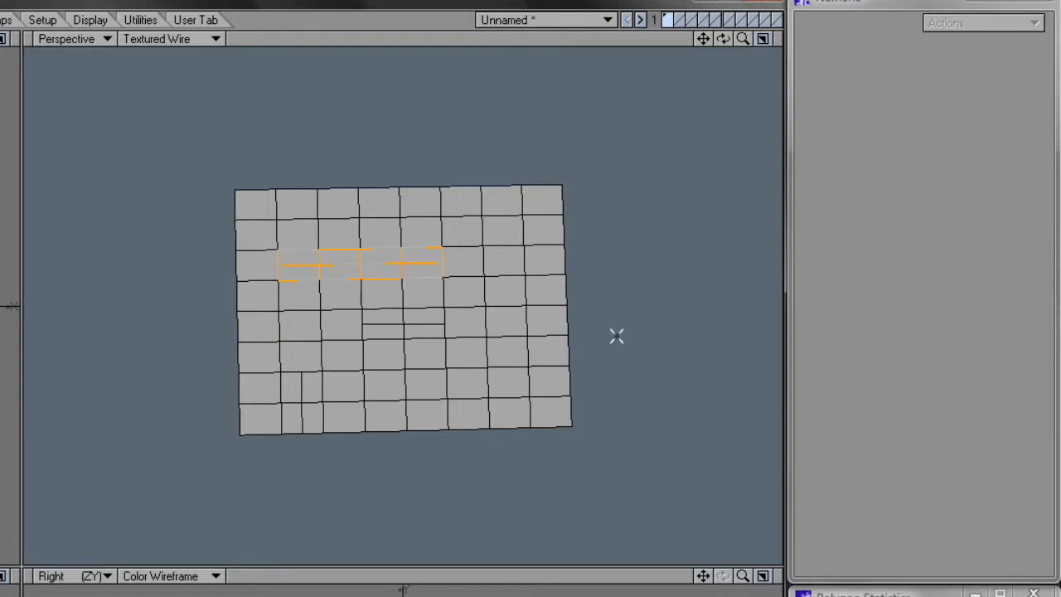
key(ctrl+z)
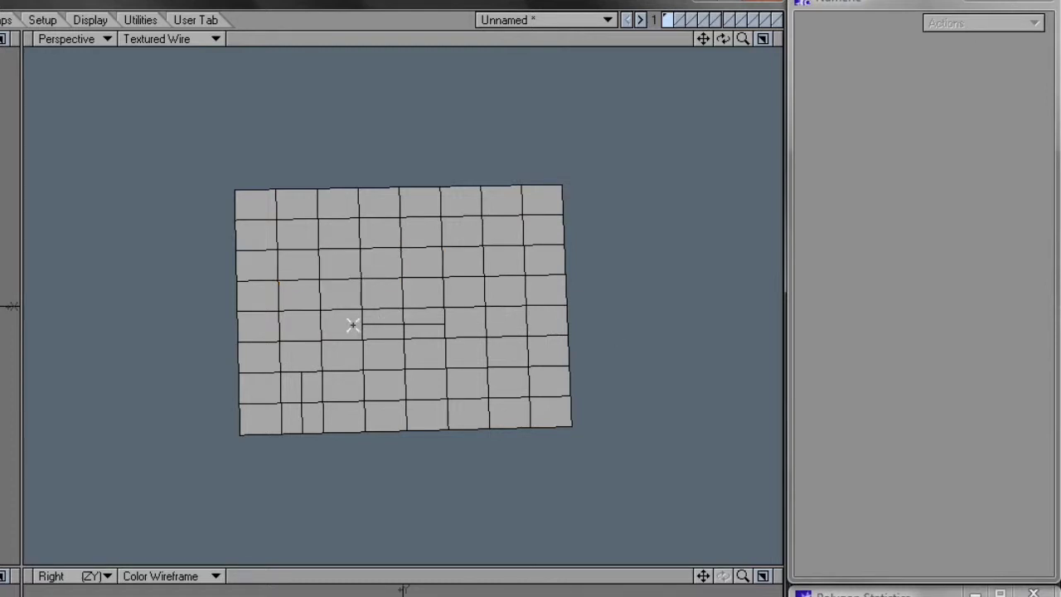
Try to split the three polygons lying between the ends of the horizontal and vertical cuts
mouse_move(353, 324)
mouse_down()
mouse_move(310, 337)
mouse_move(312, 348)
mouse_up()
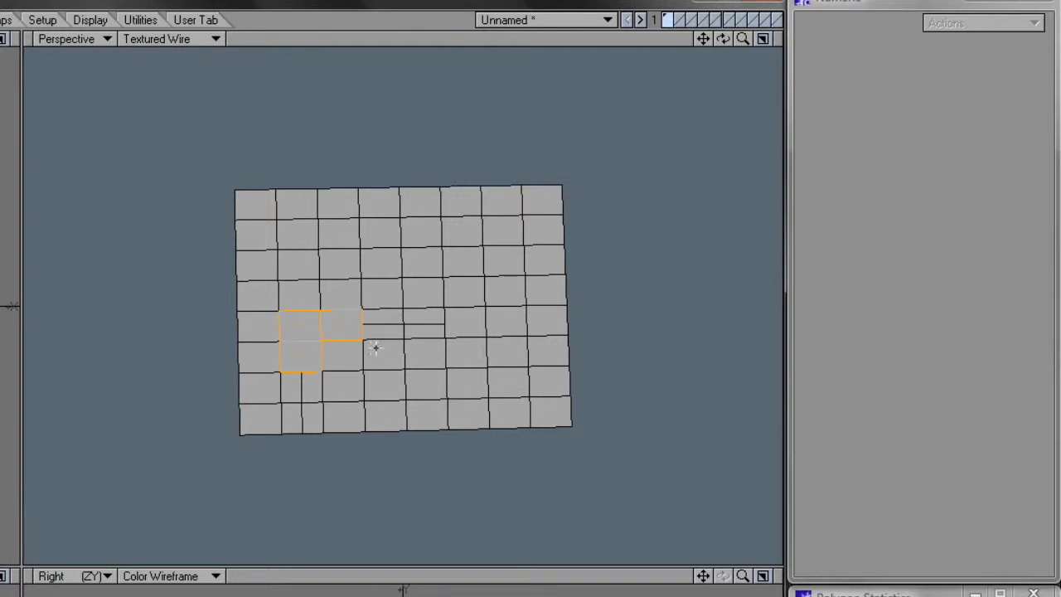
key(ctrl+g)
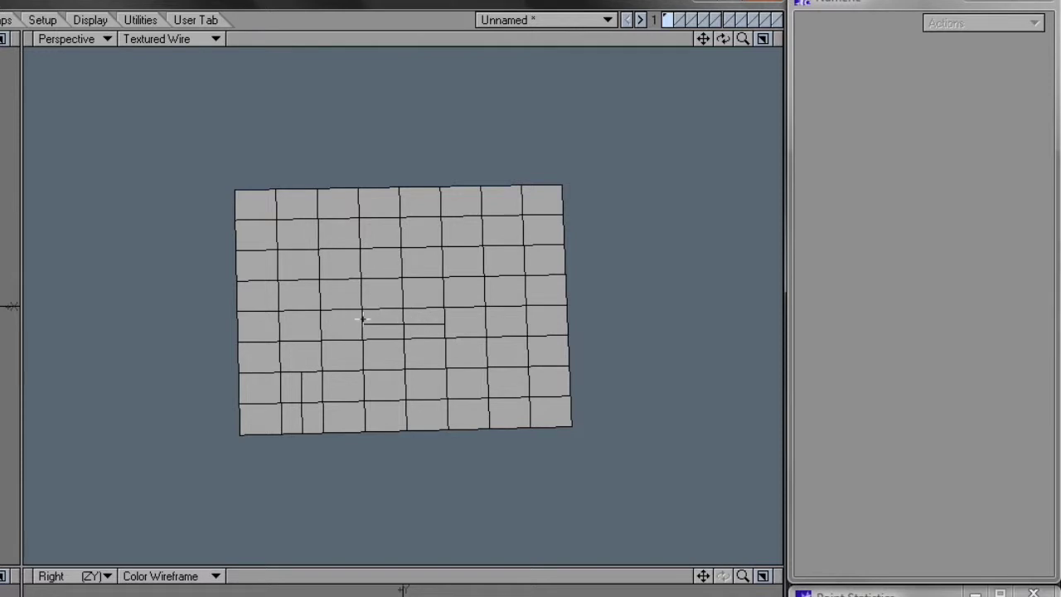
click(362, 324)
click(305, 370)
key(space)
click(363, 317)
shift+click(321, 323)
drag(309, 325, 304, 341)
drag(295, 366, 293, 370)
key(ctrl+l)
key(space)
key(space)
Try to weld the points where the split strip meets each existing cut, and undo the welds and the split
drag(362, 318, 362, 336)
key(ctrl+w)
drag(293, 372, 302, 372)
key(ctrl+w)
key(ctrl+z)
key(ctrl+z)
key(space)
key(ctrl+z)
Try to join the horizontal and vertical cuts with one EasySplit stroke around the corner, and undo it
key(c)
key(shift+k)
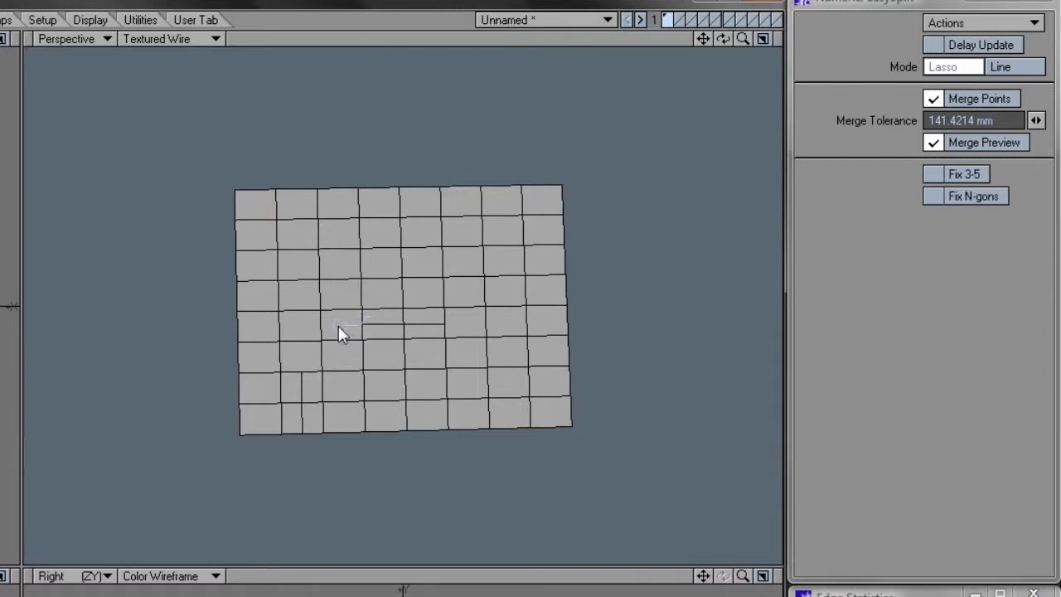
click(304, 374)
key(ctrl+z)
Connect the horizontal and vertical cuts with Add Edges, placing the new edges around the corner through the three polygons between them
key(ctrl+e)
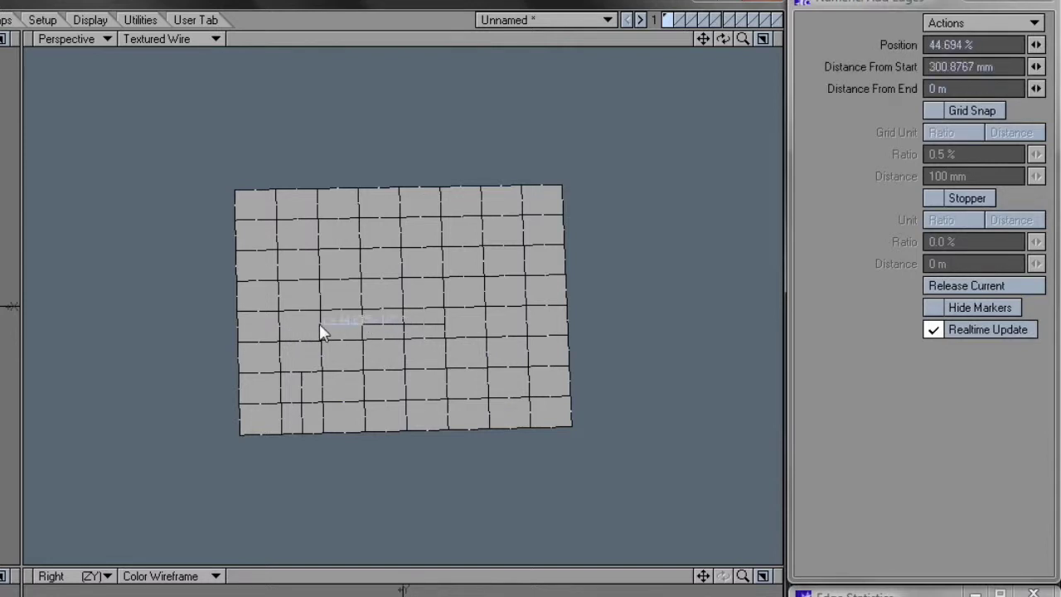
click(300, 340)
drag(293, 372, 309, 373)
key(space)
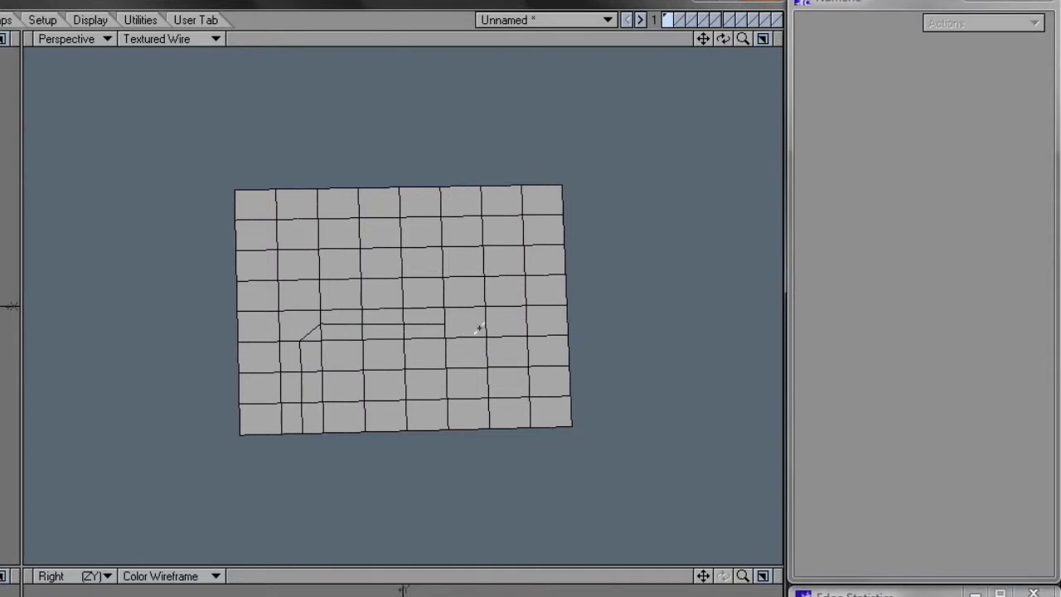
Undo the connecting edges and both EasySplit cuts
key(ctrl+z)
key(ctrl+z)
key(u)
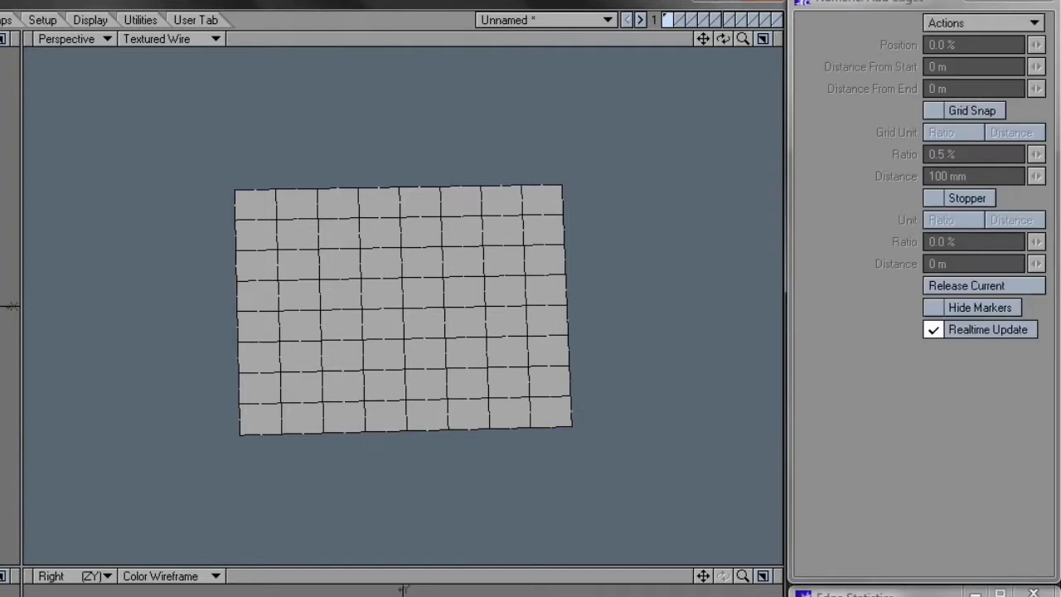
Try a stepped line with Add Edges from the second column's sixth row up to the third column's third row, and undo it
click(301, 369)
click(300, 341)
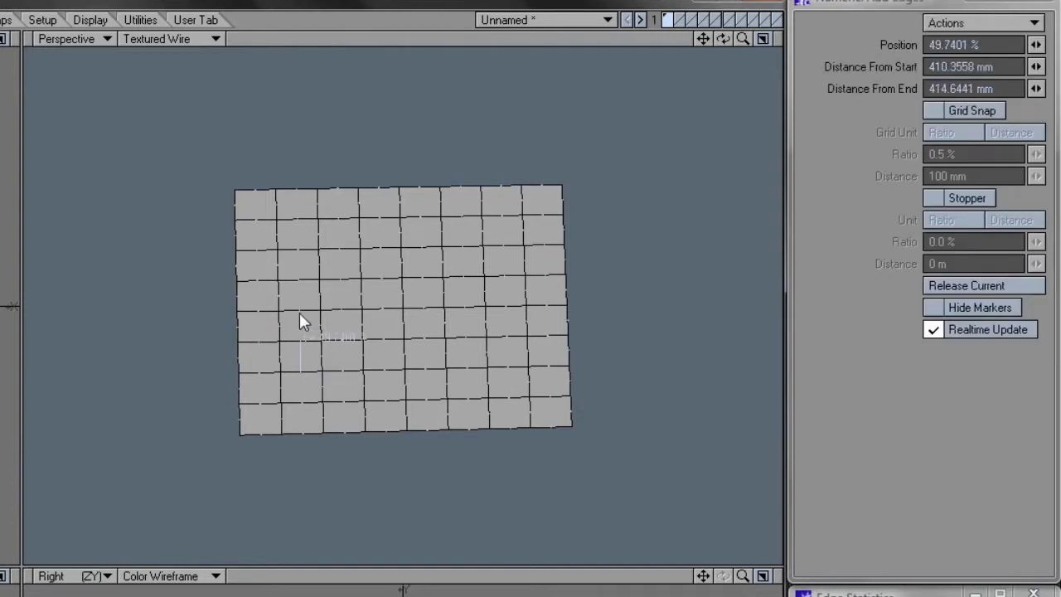
click(299, 311)
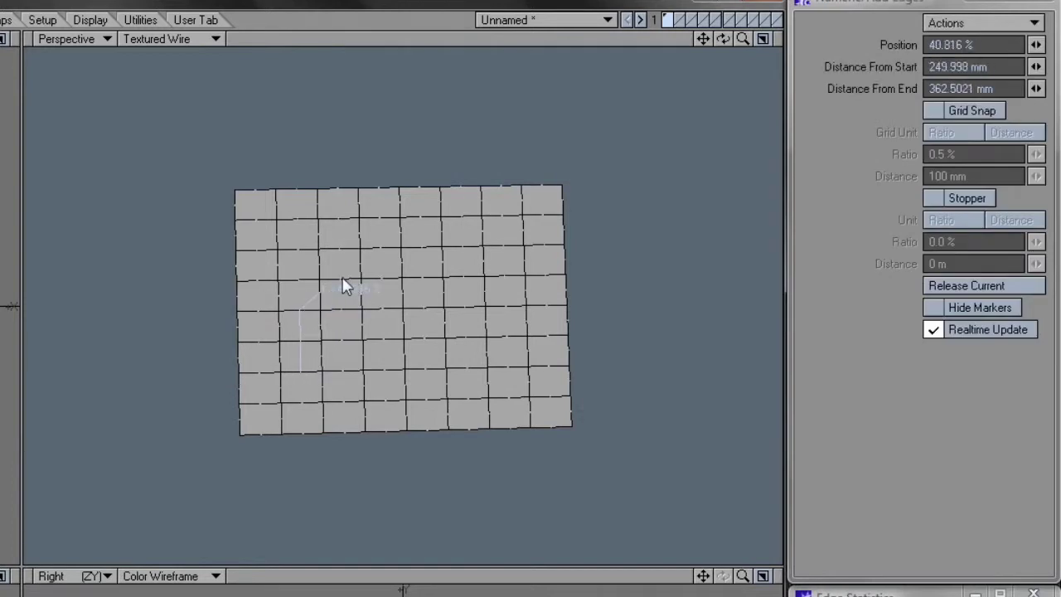
click(343, 253)
key(space)
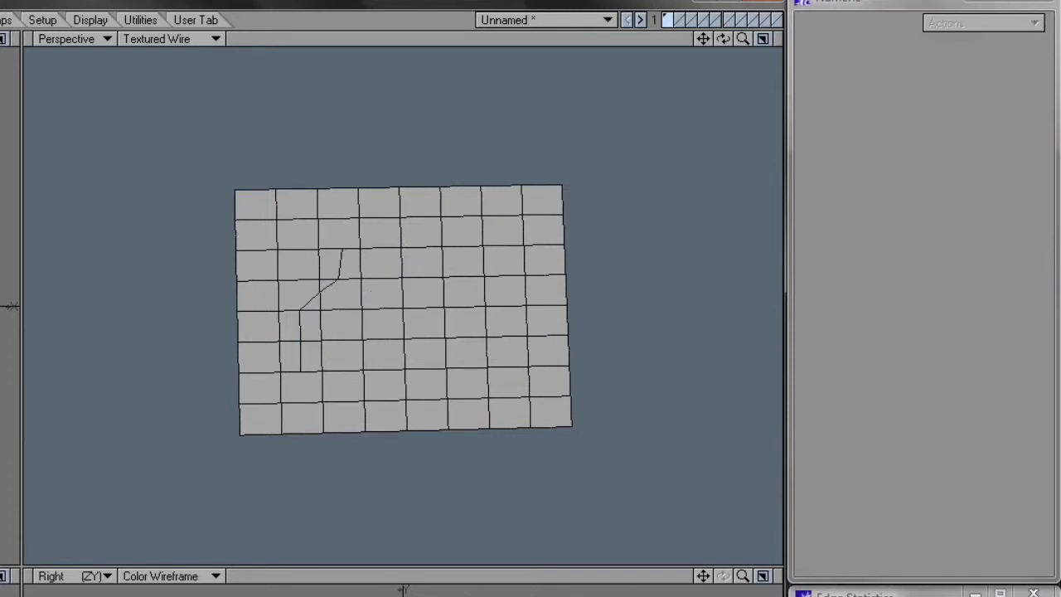
key(u)
Make two vertical and one horizontal EasySplit cuts in the left half of the grid with Symmetry on
key(shift+e)
drag(339, 438, 338, 210)
drag(295, 290, 311, 528)
drag(219, 259, 375, 267)
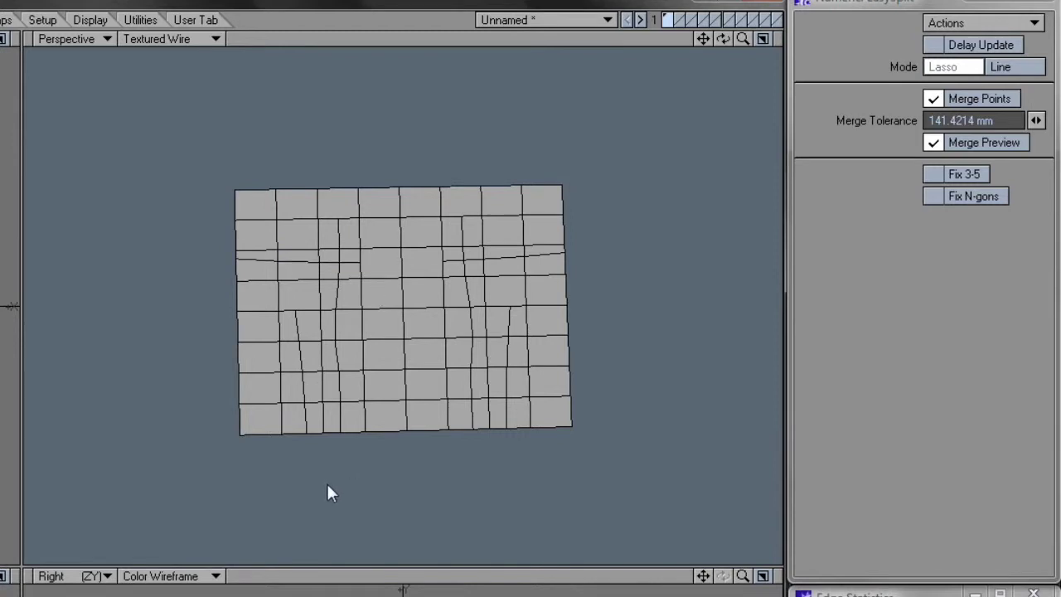
Delete the cut grid and draw a new flat 8 by 8 segment box about 5.55 m by 4.9 m in the Back view
key(Delete)
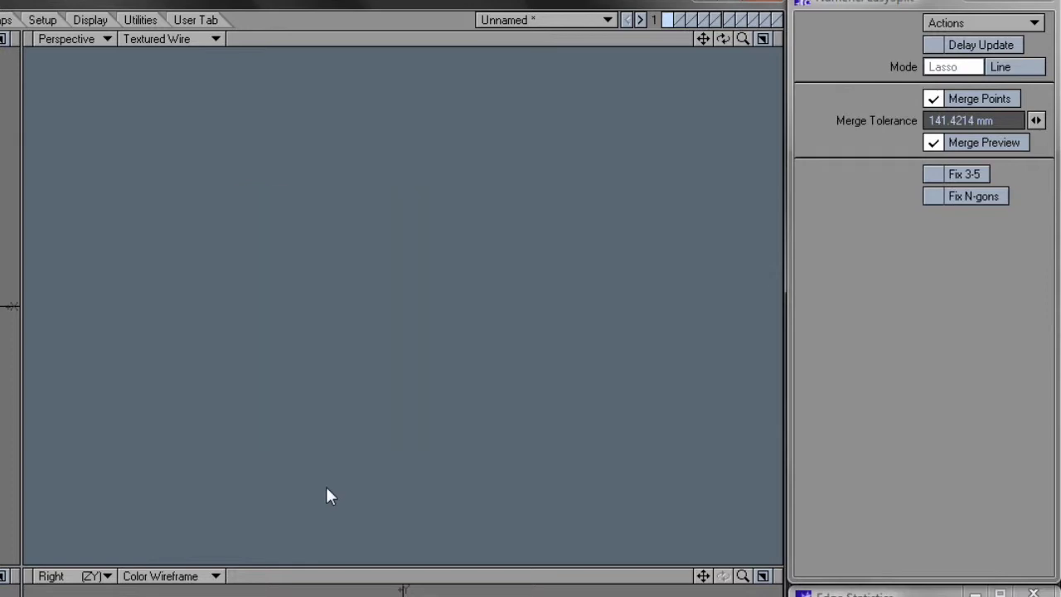
key(shift+x)
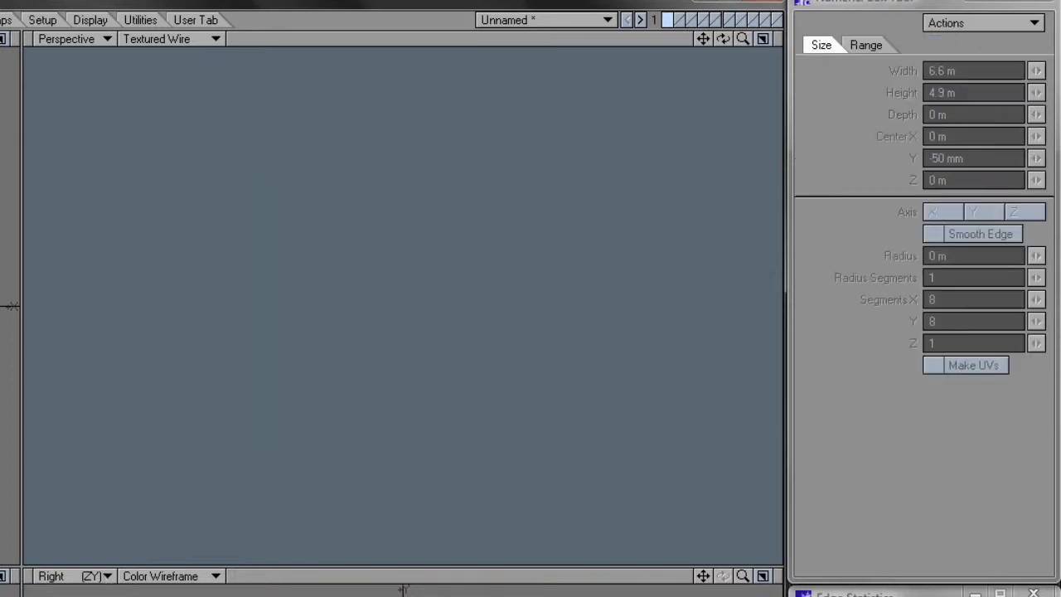
drag(138, 401, 359, 559)
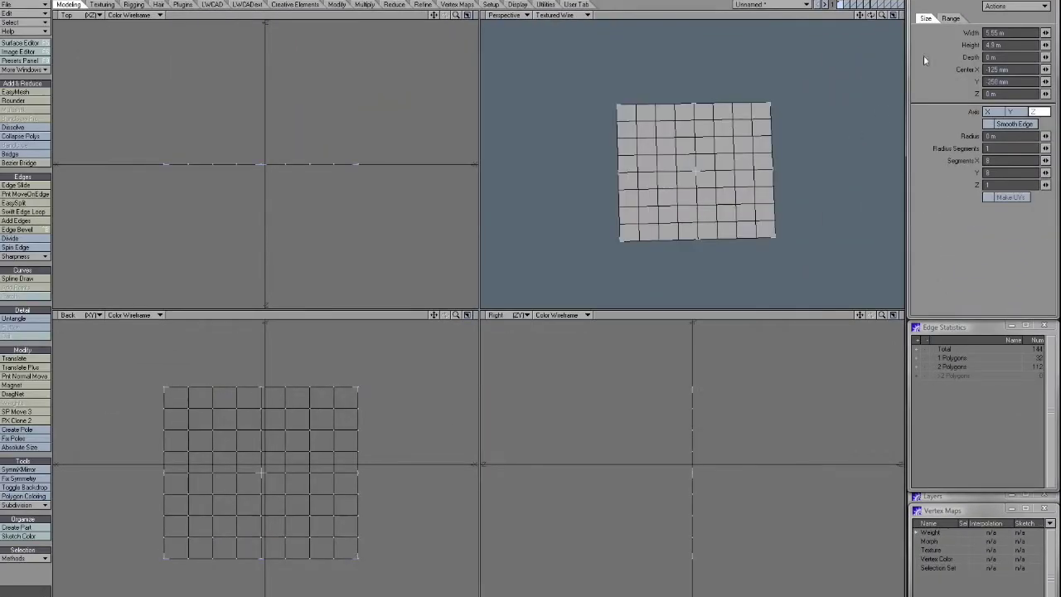
Reset the box settings and draw a single-segment box about 3.45 m wide, 3.4 m high and 1 m deep in the Back view
click(992, 7)
click(997, 19)
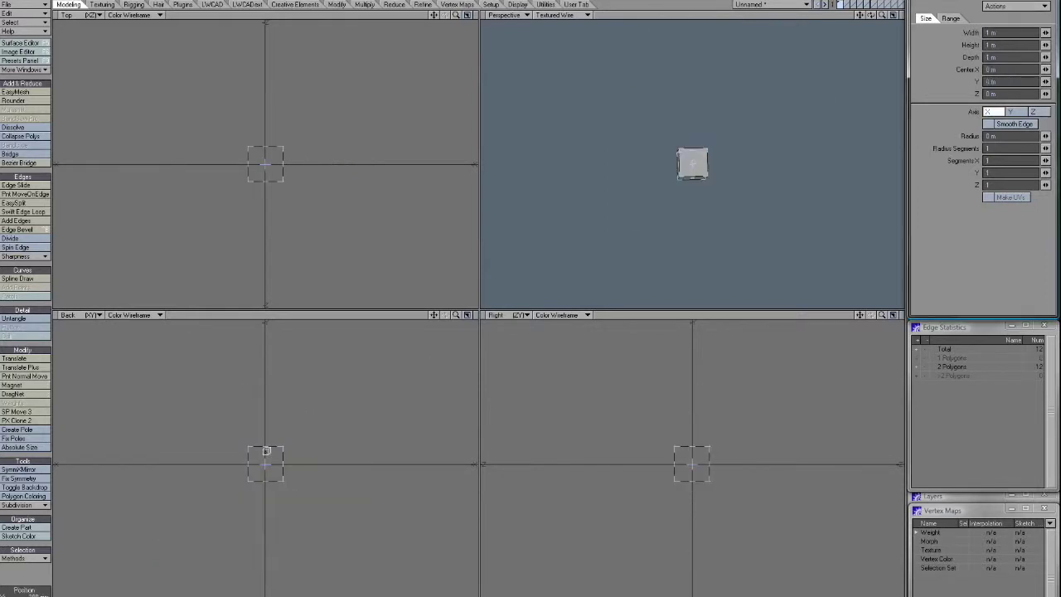
mouse_move(266, 451)
mouse_down()
mouse_move(270, 417)
mouse_move(274, 442)
mouse_move(213, 439)
mouse_move(256, 488)
mouse_move(331, 469)
mouse_move(265, 467)
mouse_up()
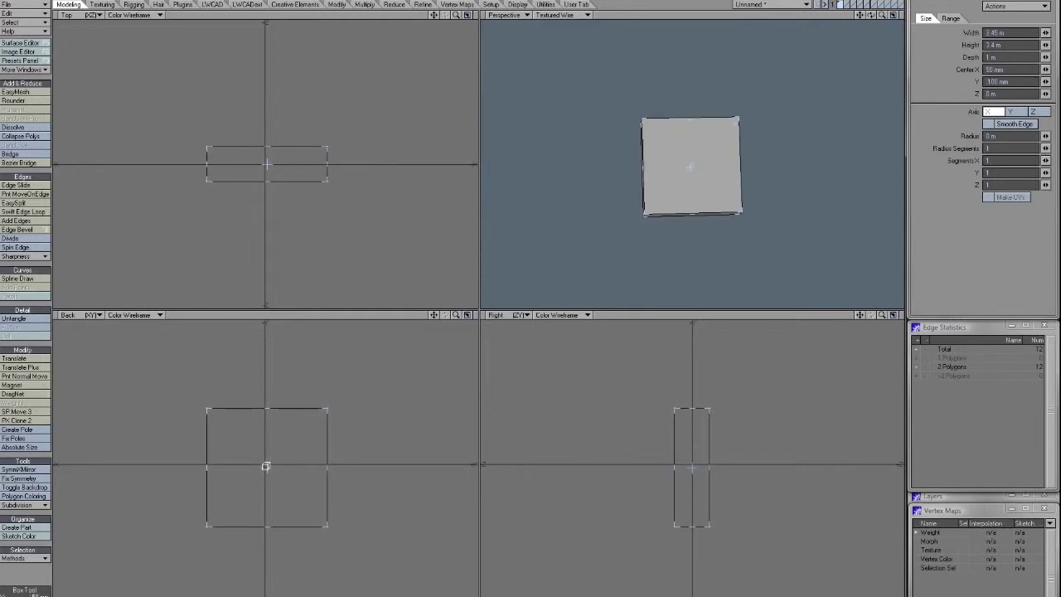
key(space)
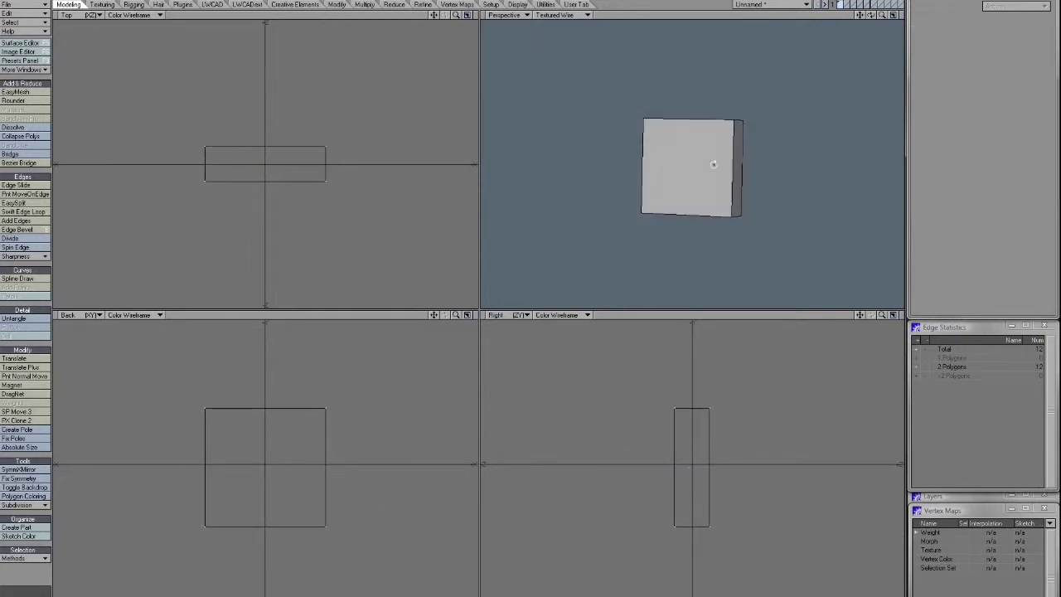
drag(716, 180, 702, 163)
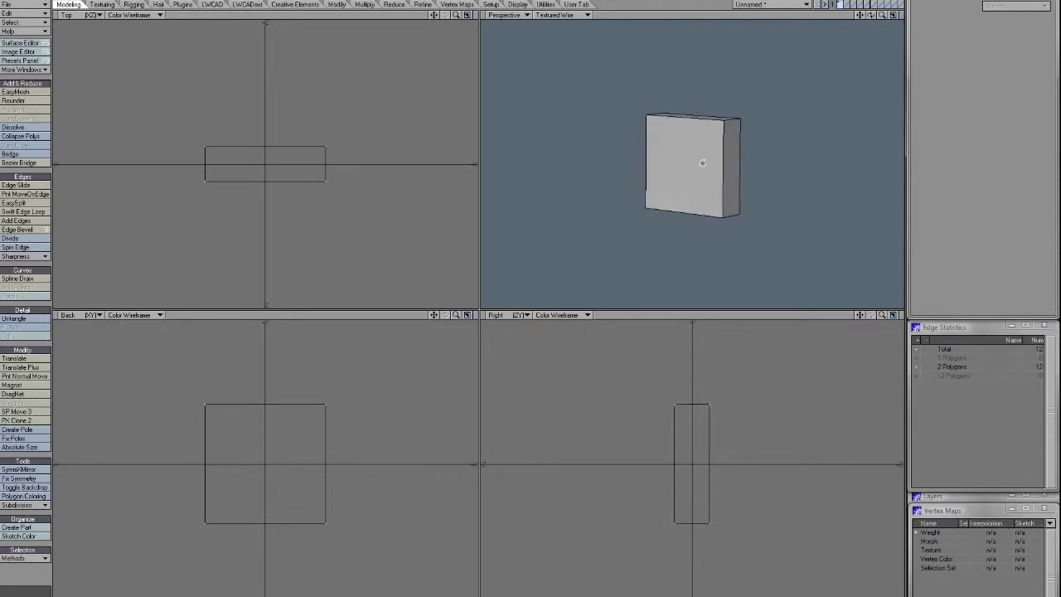
Subdivide the box with the Faceted method and freeze its subpatch form into a rounded polygon mesh
key(shift+d)
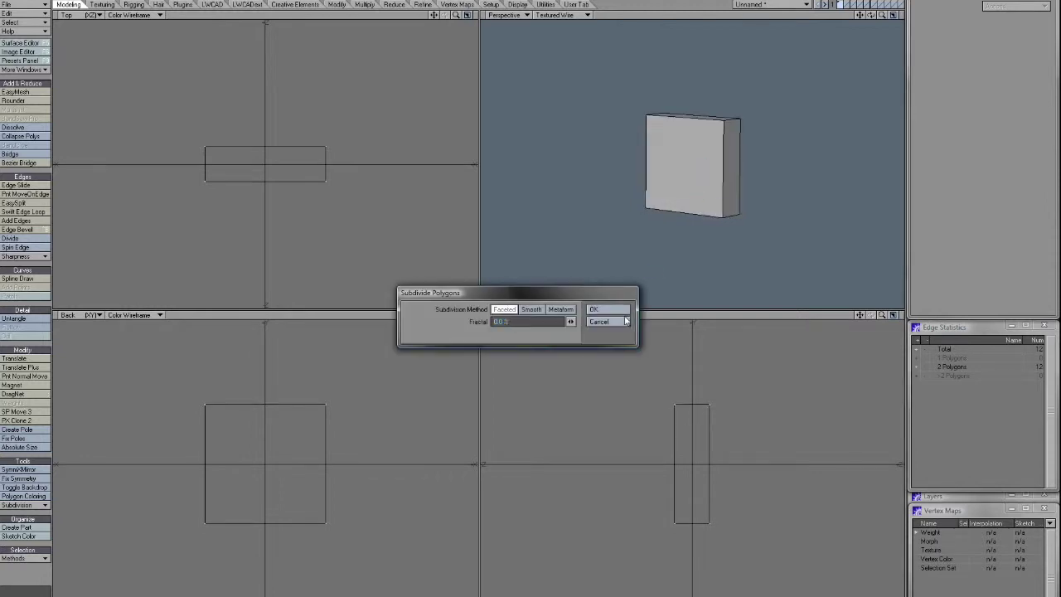
click(607, 309)
key(Tab)
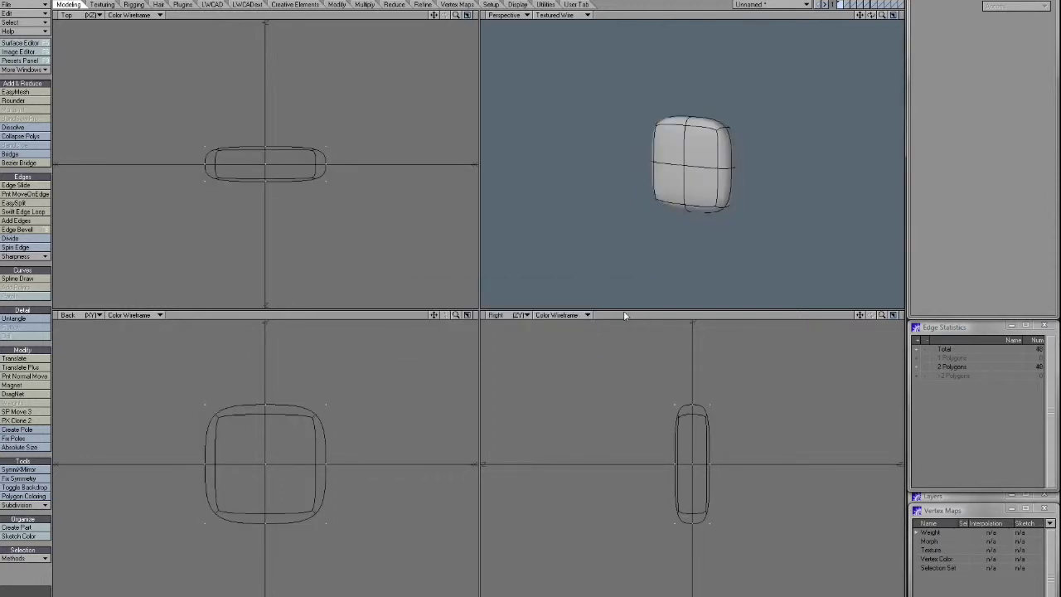
key(ctrl+d)
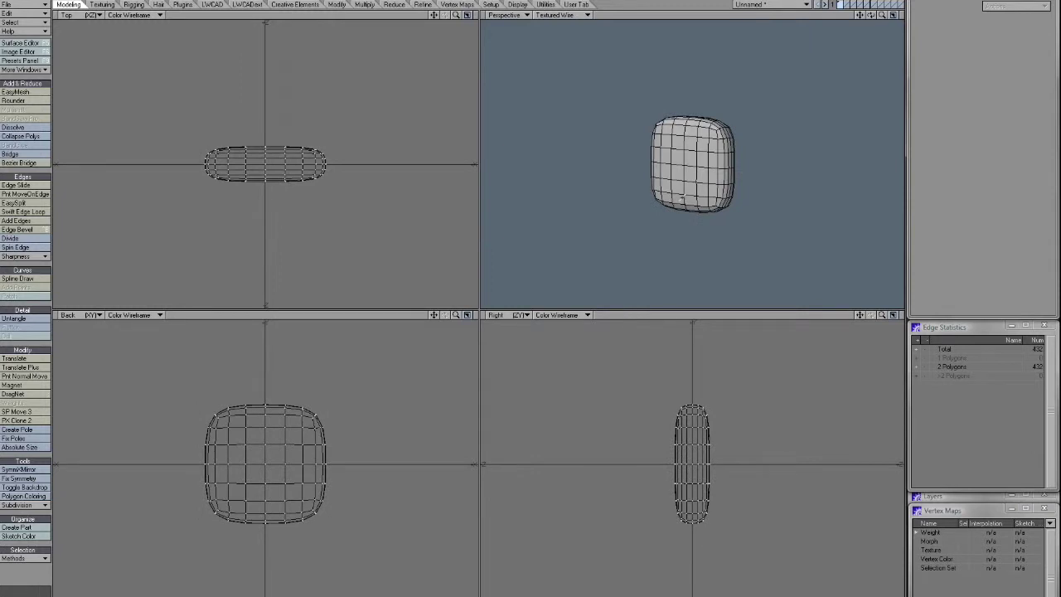
Multishift the top rows of polygons as a group with Shift Contour, shift about 145 mm and inset about -62 mm
key(a)
key(ctrl+h)
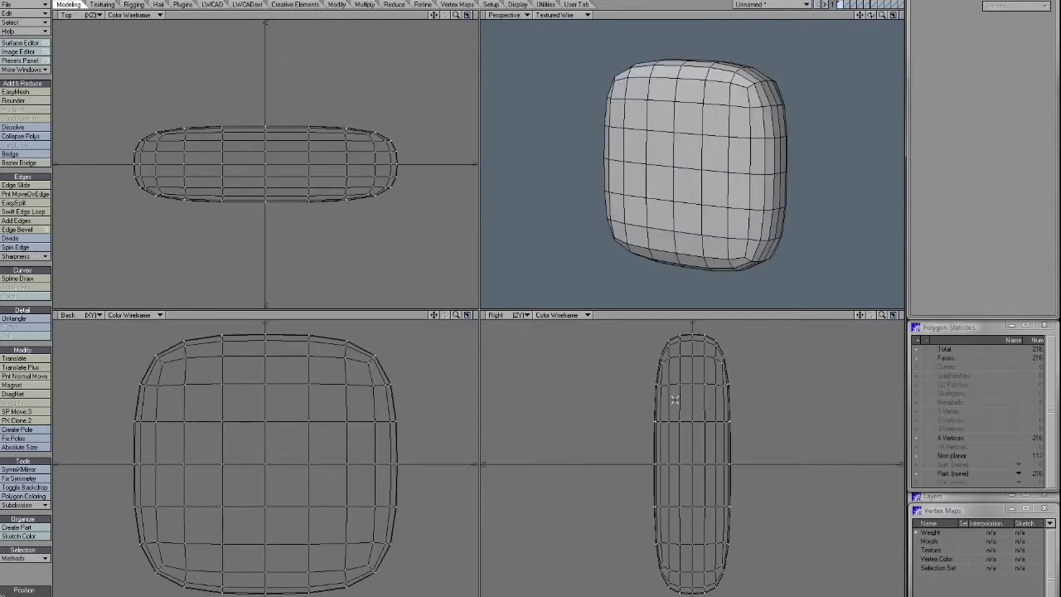
mouse_move(676, 398)
right_down()
mouse_move(589, 293)
mouse_move(689, 397)
mouse_move(678, 400)
right_up()
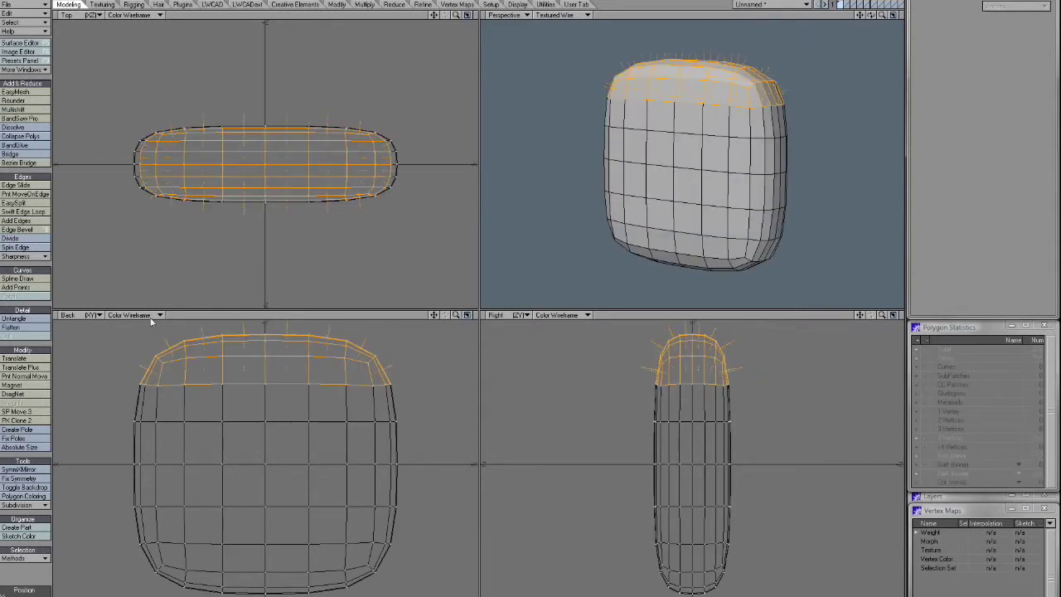
click(23, 109)
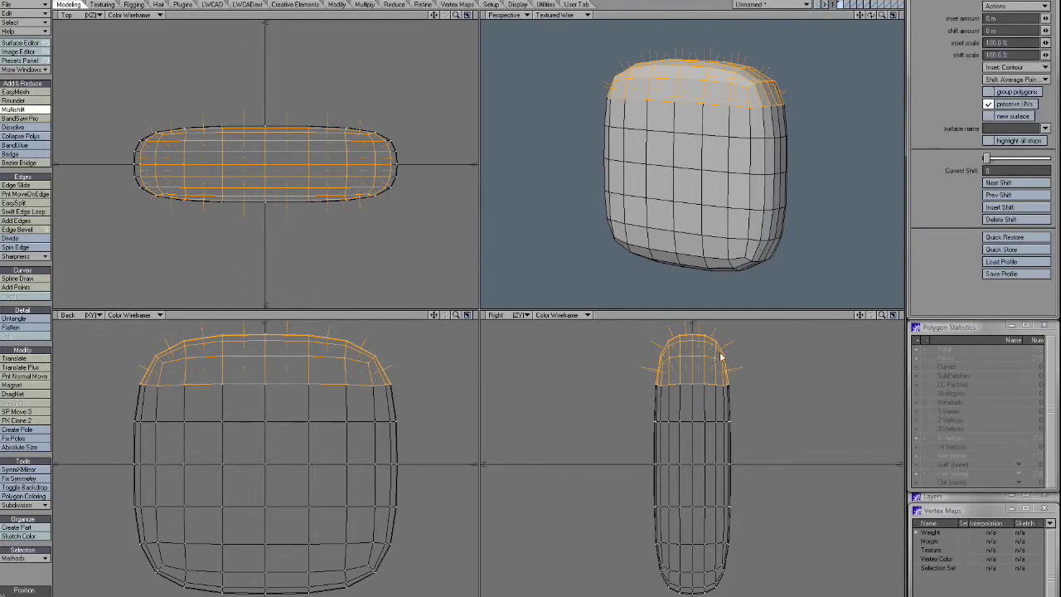
mouse_move(1044, 23)
mouse_down()
mouse_move(1060, 23)
mouse_move(999, 20)
mouse_move(1056, 31)
mouse_up()
click(1028, 92)
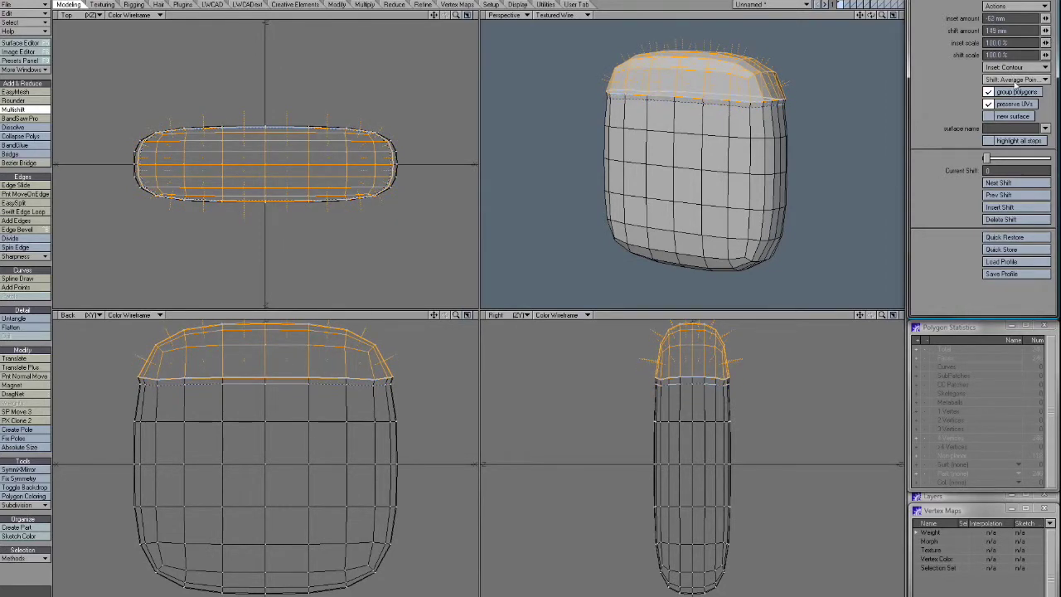
click(1014, 79)
click(1019, 91)
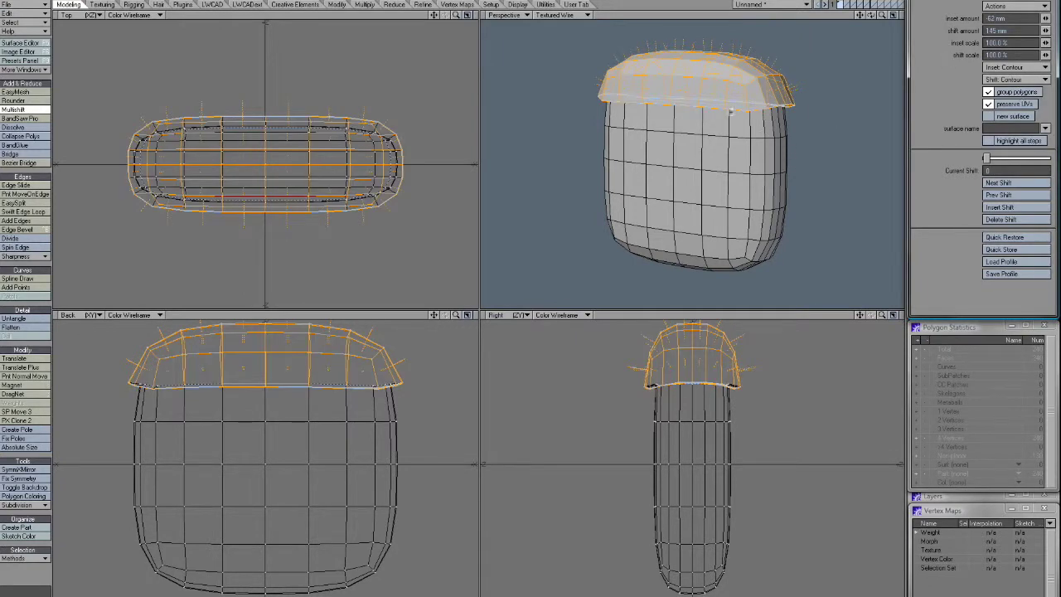
Extend the four front polygons on the rim's underside downward in two segments to form a flap
alt+drag(729, 112, 685, 77)
key(space)
key(slash)
key(t)
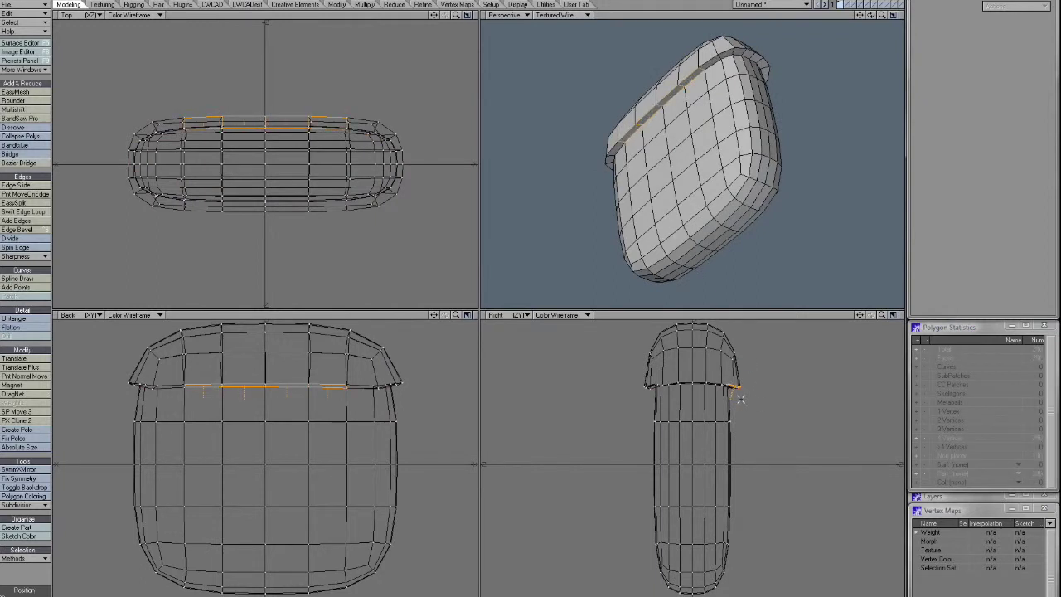
drag(740, 399, 740, 455)
key(e)
key(t)
key(slash)
key(slash)
alt+drag(733, 148, 731, 124)
Turn on subpatches and divide the band of polygons under the rim and flap with BandSaw Pro at 5 %, mirrored
key(Tab)
key(period)
click(720, 135)
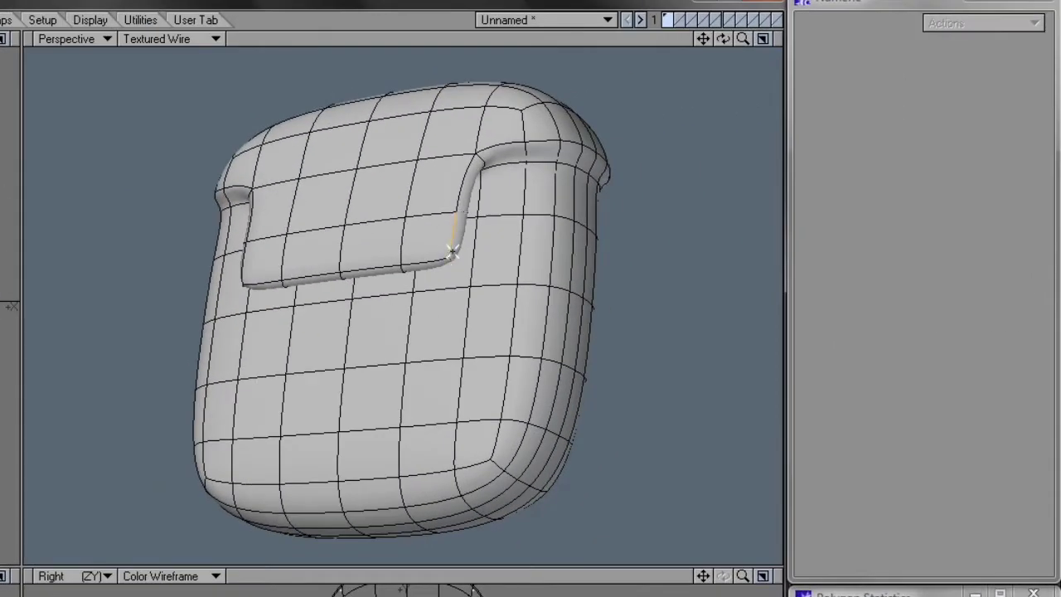
drag(452, 251, 437, 266)
click(2, 141)
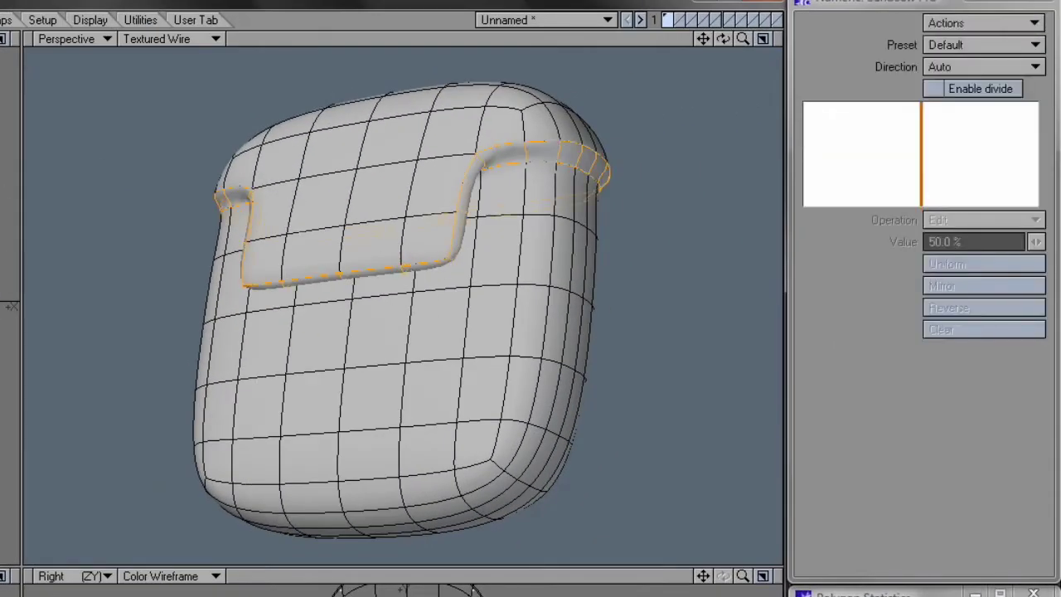
click(978, 93)
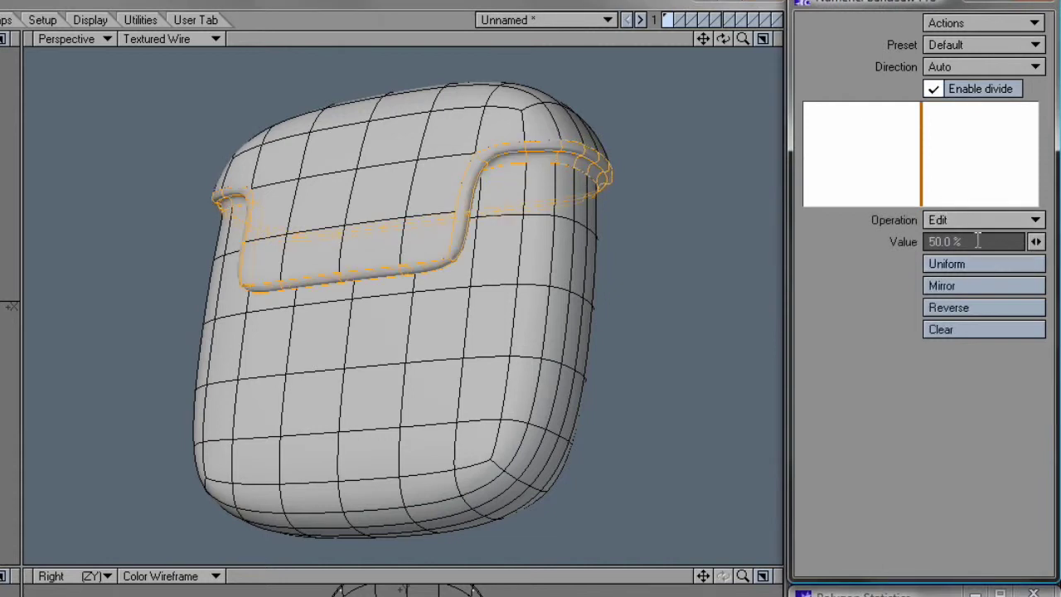
drag(977, 241, 675, 239)
text(5)
key(Tab)
click(989, 284)
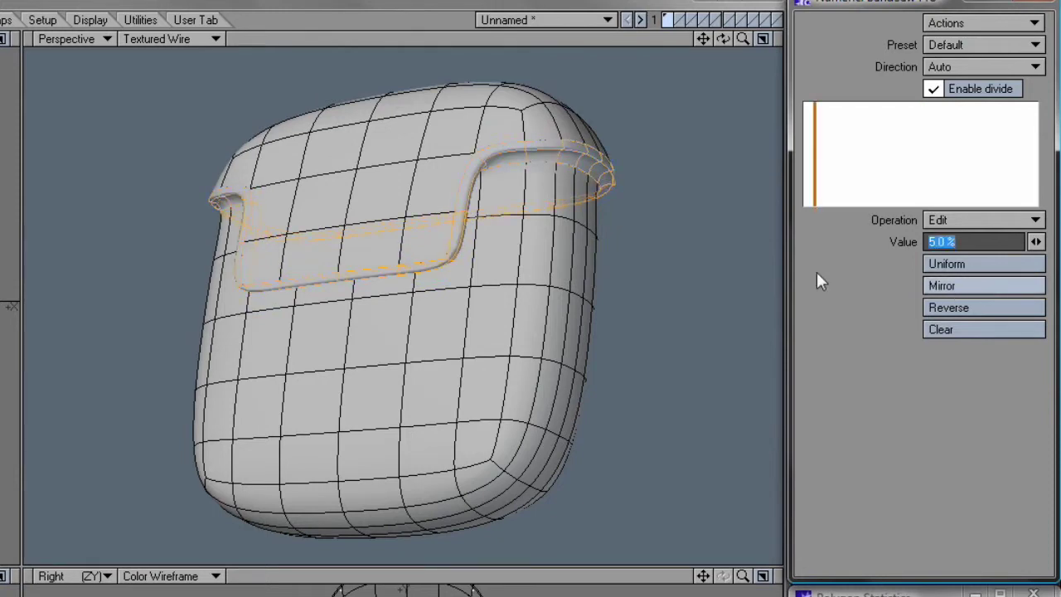
key(space)
Cut two crossing diagonals through the flap's upper middle point with EasySplit, with subpatches off and a merge tolerance of about 82 mm
alt+drag(569, 159, 450, 358)
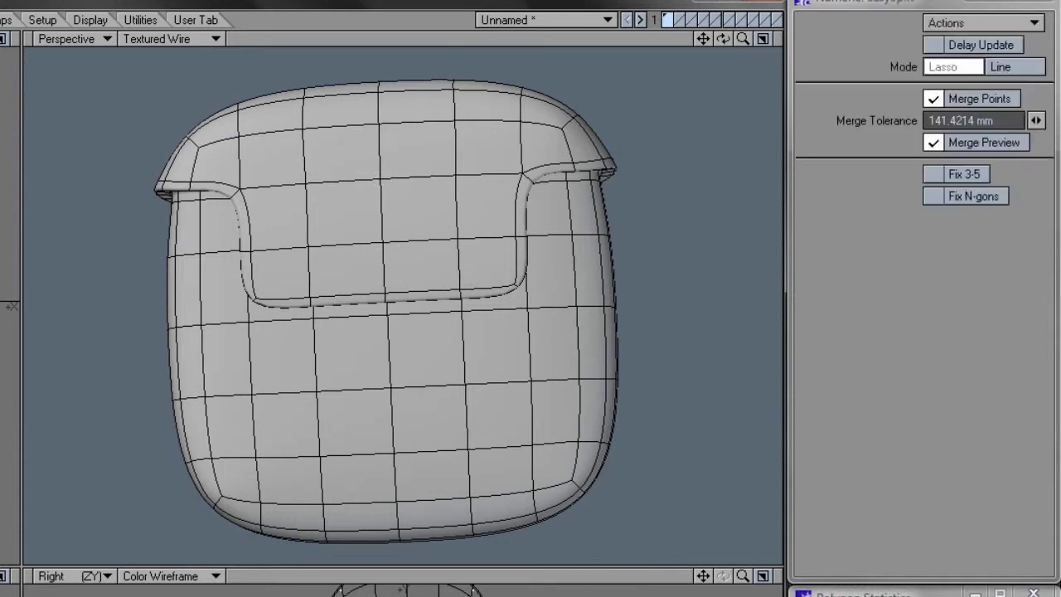
right_drag(336, 227, 350, 226)
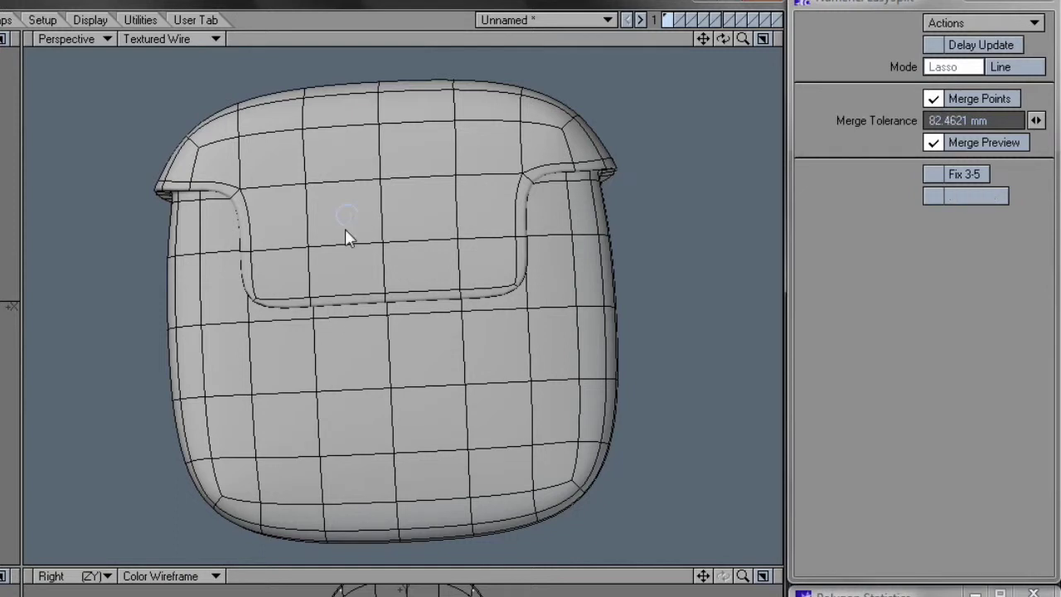
key(Tab)
drag(278, 271, 369, 188)
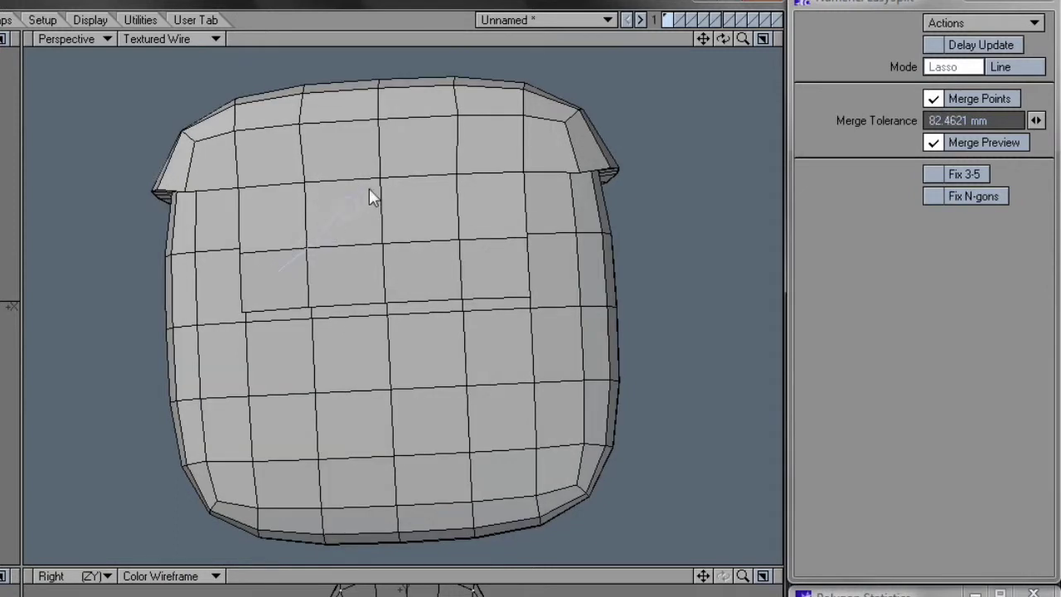
drag(408, 151, 468, 104)
drag(369, 176, 274, 109)
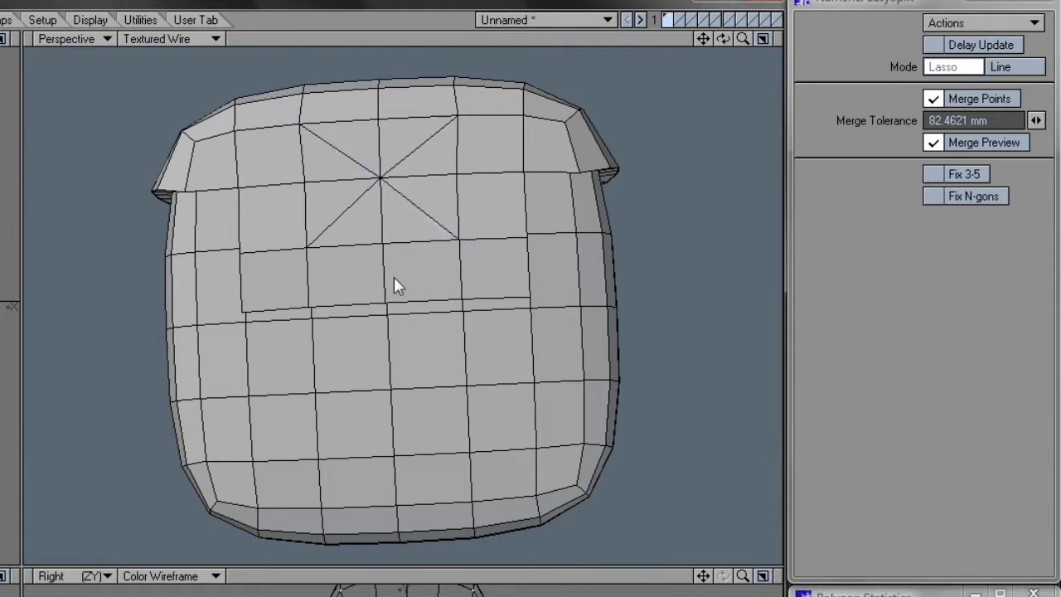
Round the point where the diagonals cross into an octagon with Rounder, using 1 rounding polygon and a 300 mm inset
key(space)
key(space)
click(380, 176)
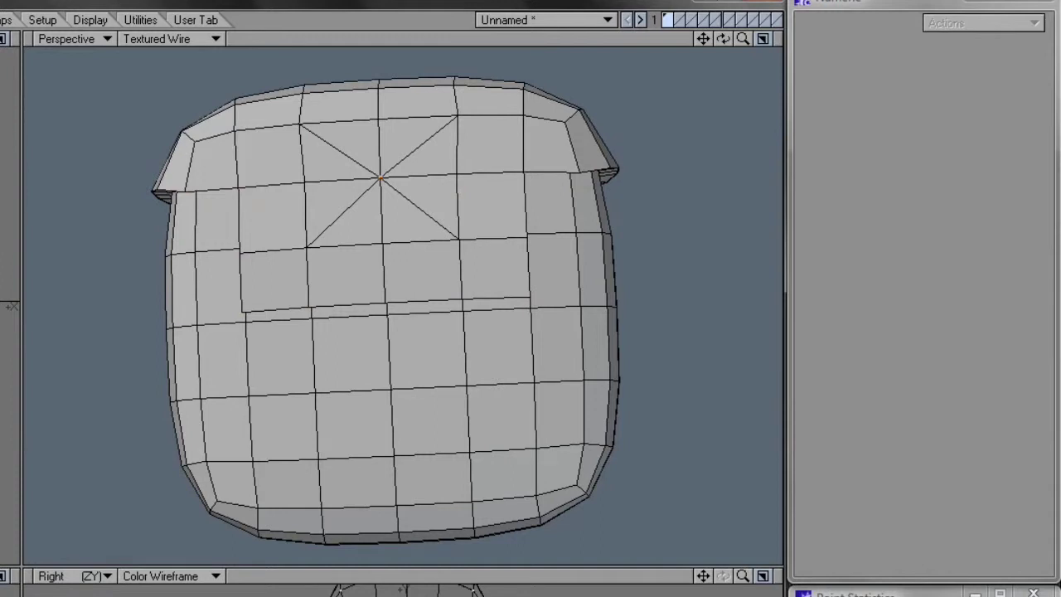
key(shift+r)
drag(383, 194, 384, 199)
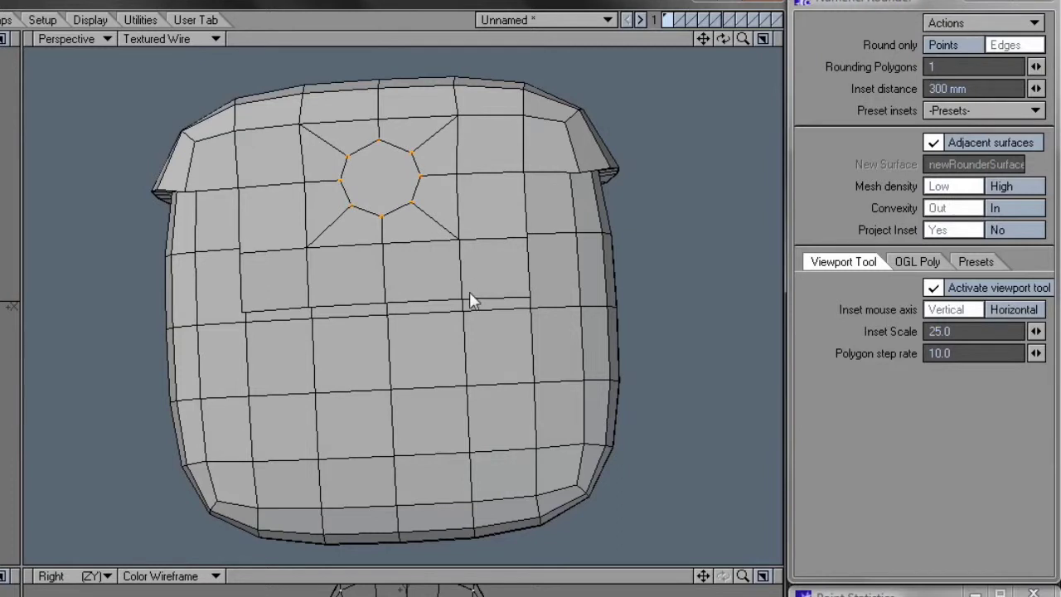
key(space)
key(space)
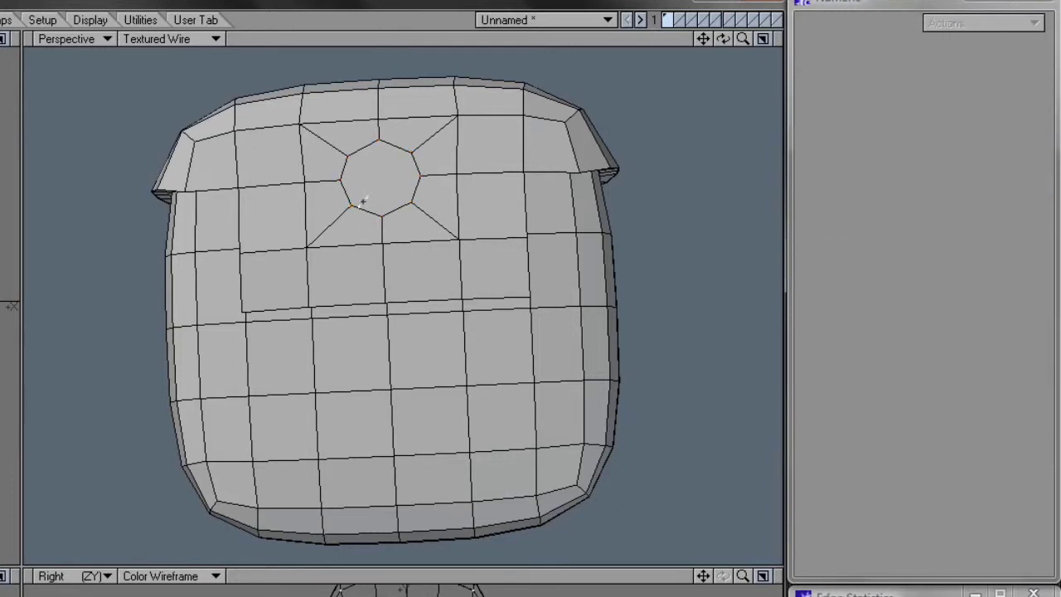
Even out the octagon on the flap into a regular circle and bevel it several times into a stepped button
key(space)
click(375, 183)
key(shift+c)
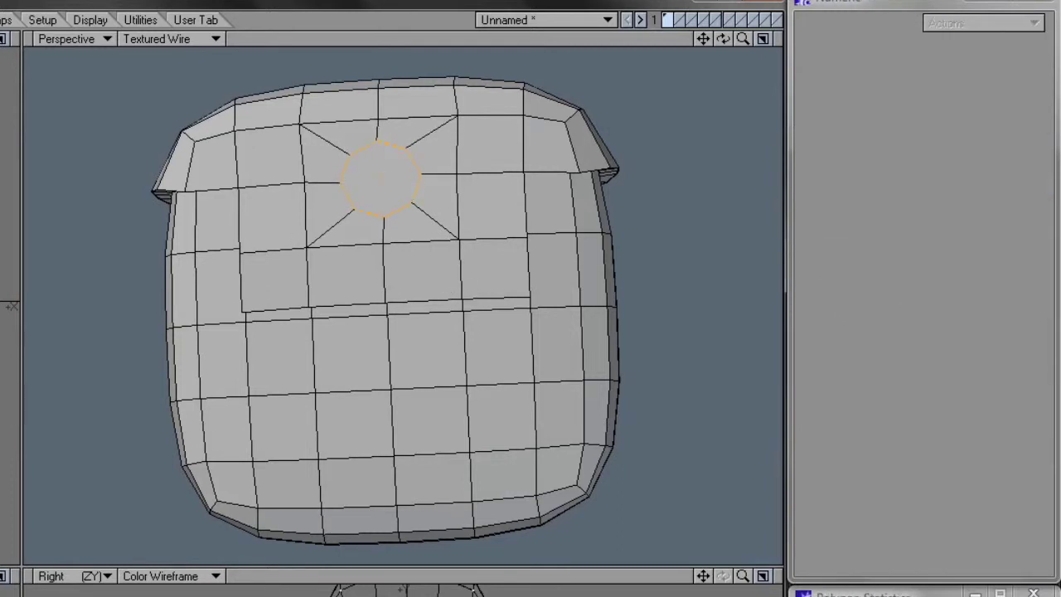
key(b)
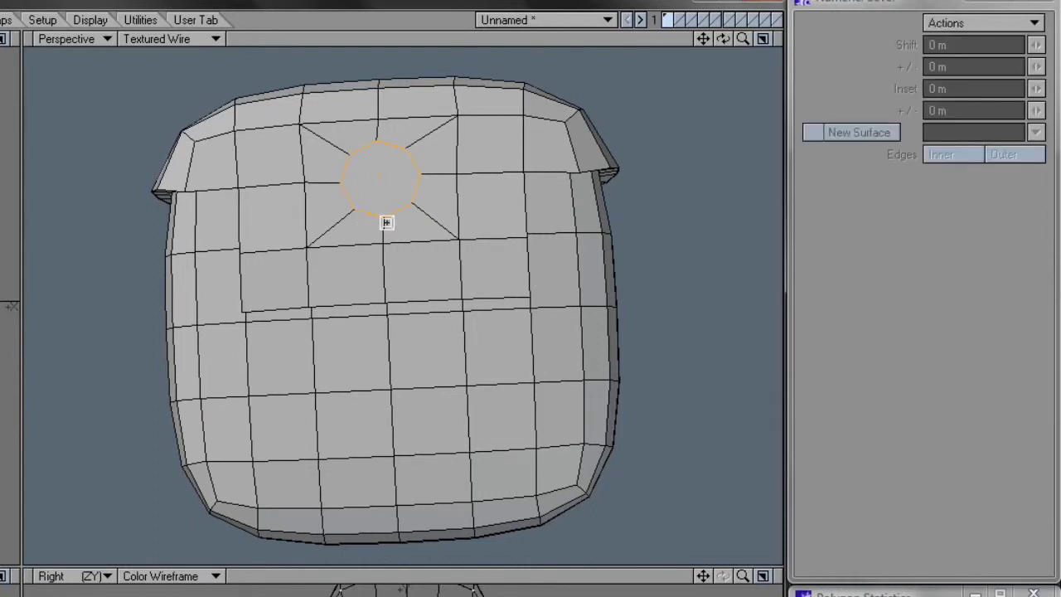
drag(386, 222, 363, 196)
right_click(390, 207)
right_click(379, 207)
right_click(370, 212)
key(space)
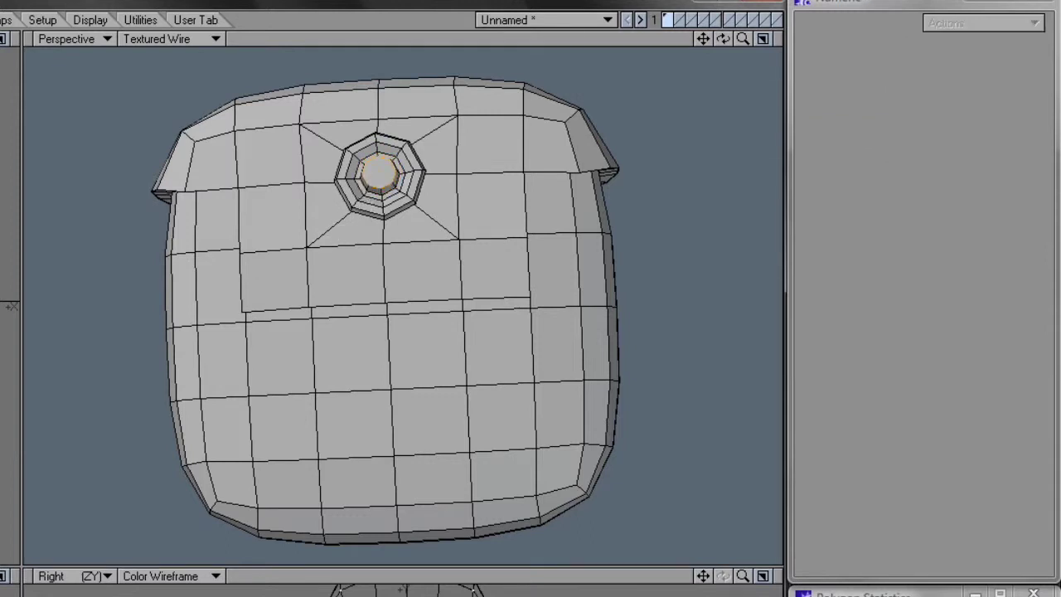
Examine the button and flap as a smooth subpatch surface from a lower angle
key(/)
key(Tab)
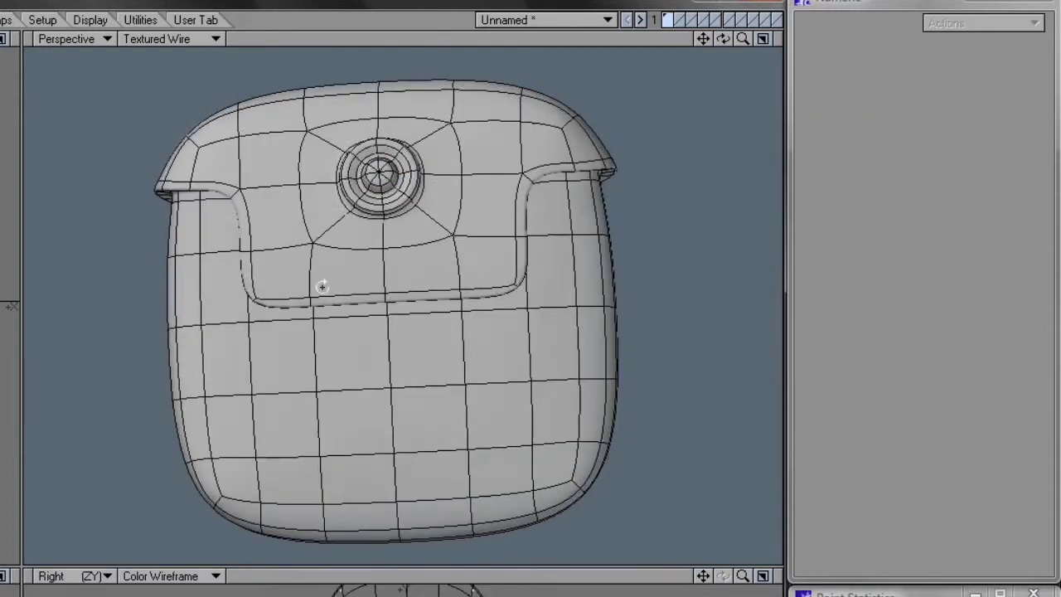
alt+drag(320, 287, 293, 258)
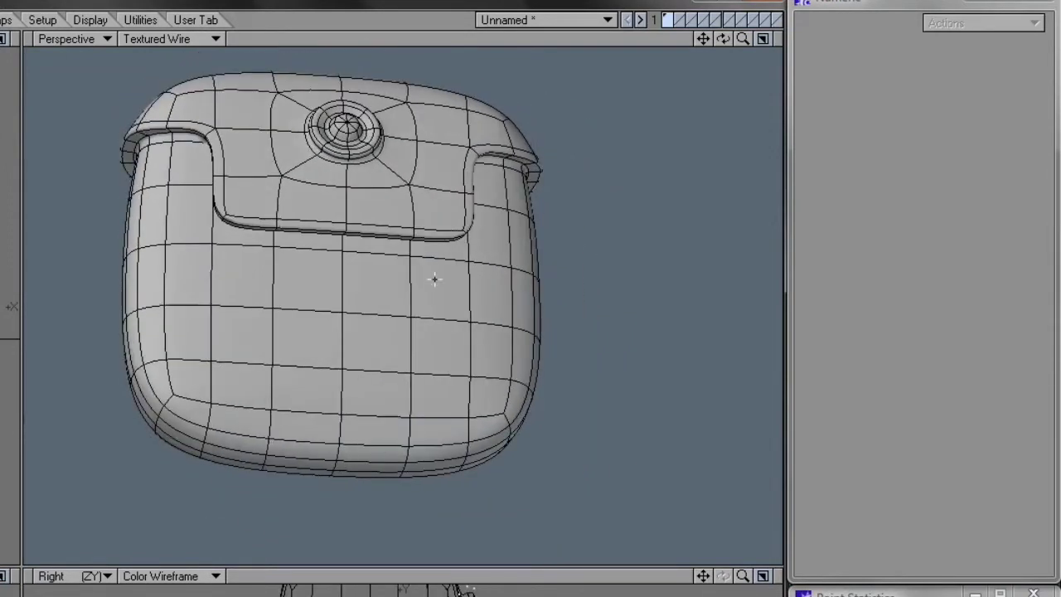
key(Tab)
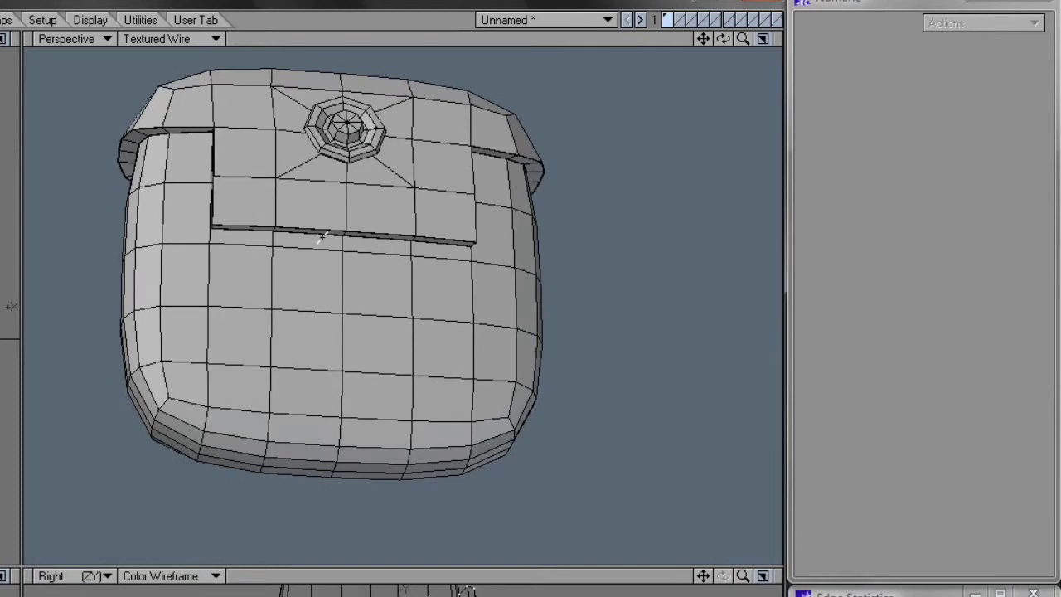
Delete the front flap by selecting two polygons along its lower edge and expanding the selection three times
click(328, 233)
shift+click(366, 235)
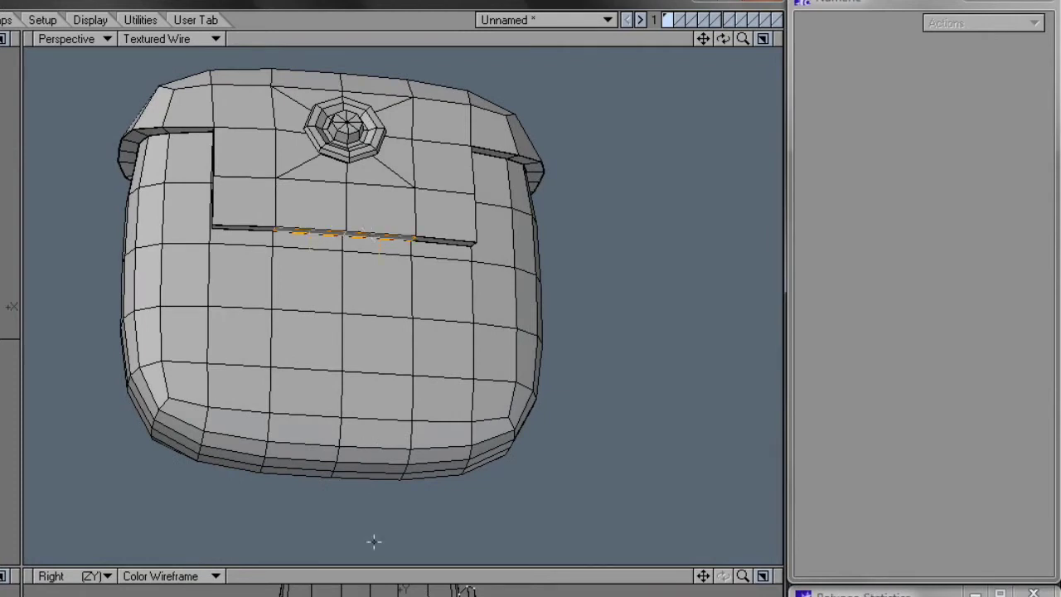
key(shift+bracketright)
key(shift+bracketright)
key(shift+bracketright)
key(Delete)
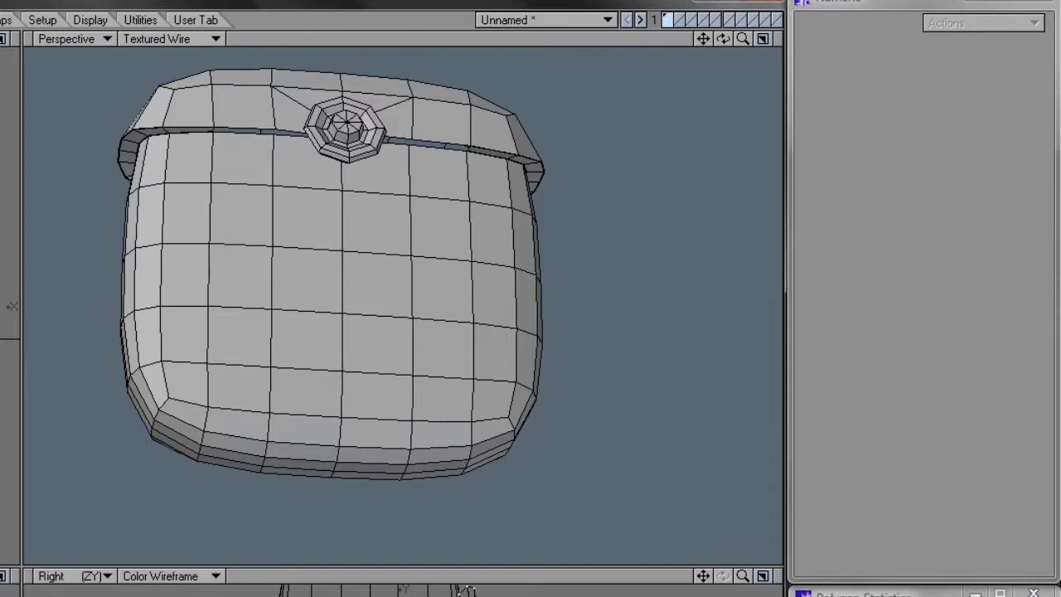
Cut a freehand wavy line across the front polygons with EasySplit, using a merge tolerance of about 57 mm
alt+drag(419, 352, 395, 298)
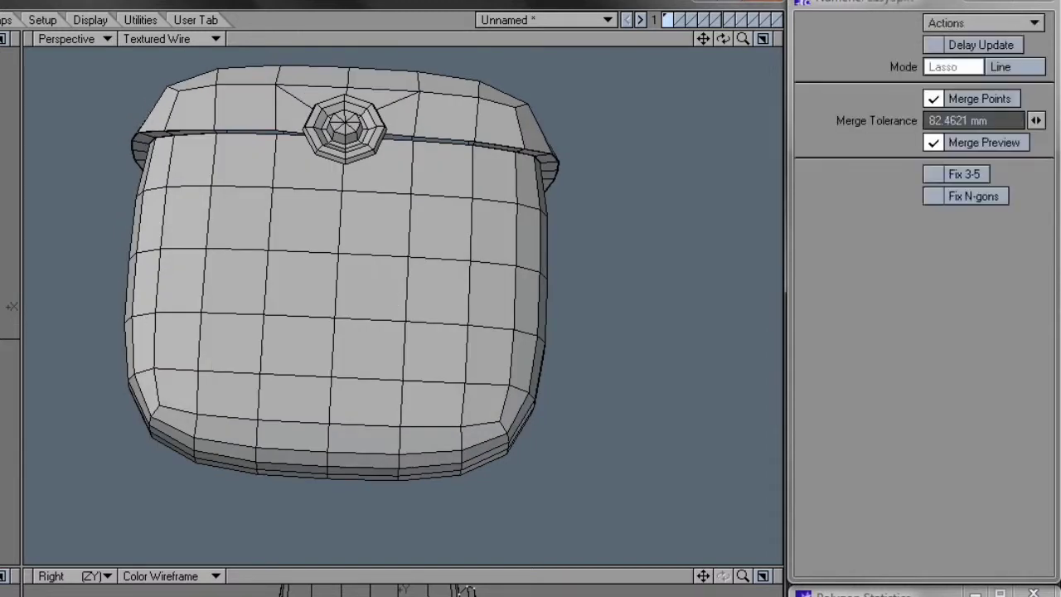
mouse_move(156, 233)
mouse_down()
mouse_move(172, 233)
mouse_move(161, 236)
mouse_up()
mouse_move(208, 221)
mouse_down()
mouse_move(244, 348)
mouse_move(285, 353)
mouse_move(313, 308)
mouse_up()
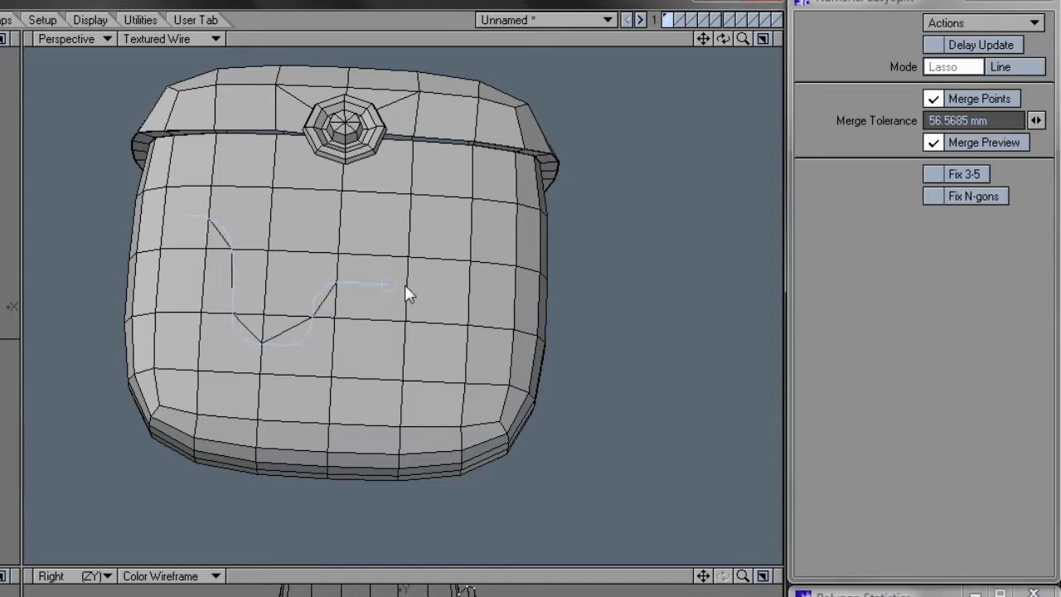
mouse_move(440, 284)
mouse_down()
mouse_move(459, 250)
mouse_move(502, 231)
mouse_up()
key(space)
Select the edge loop of the wavy cut on the pouch front and edge-bevel it by about 35 mm
key(ctrl+h)
click(363, 284)
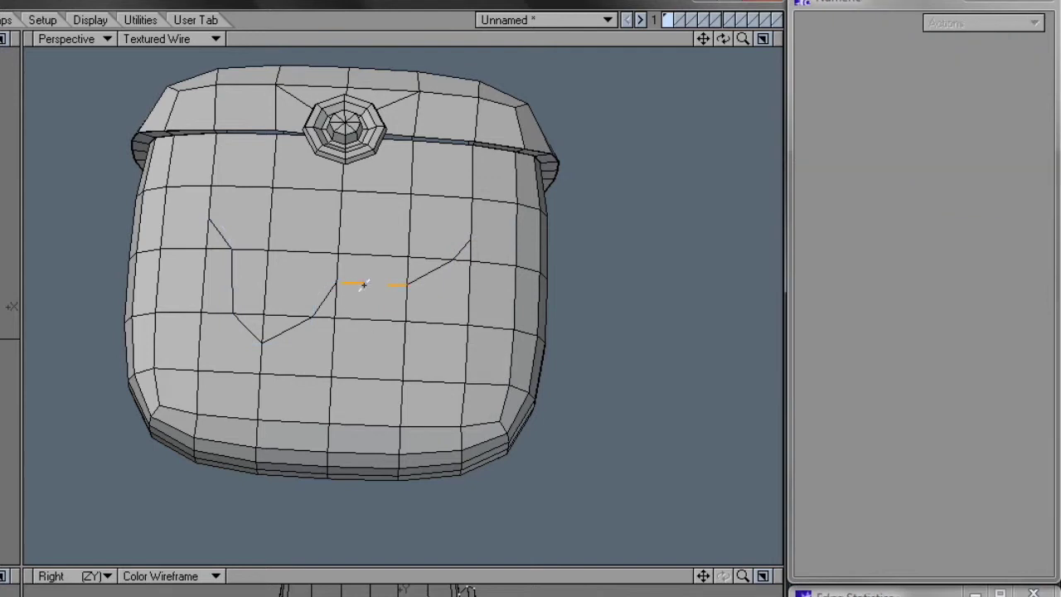
key(l)
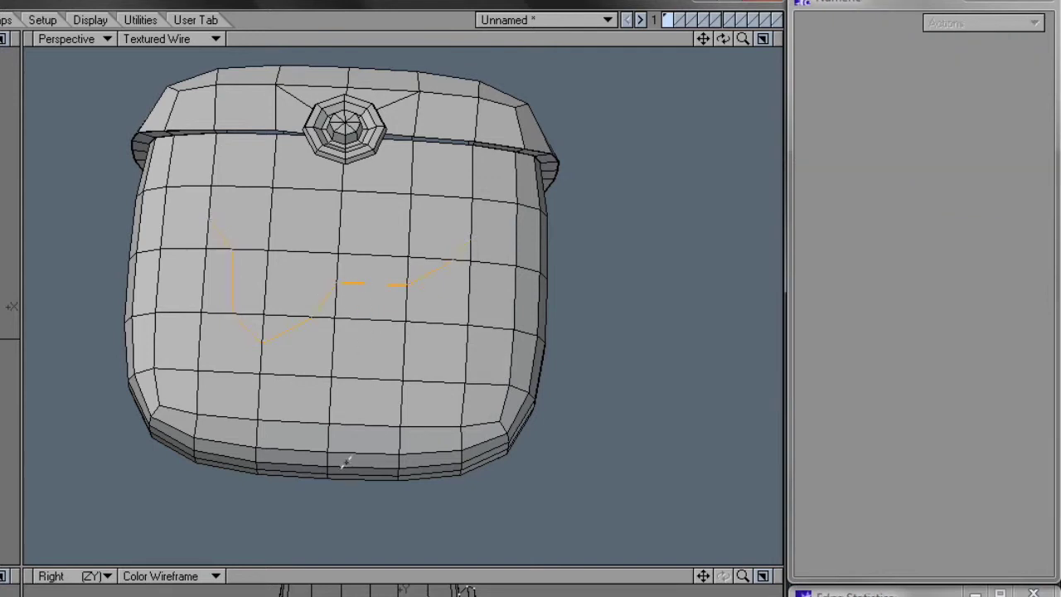
key(ctrl+b)
click(373, 305)
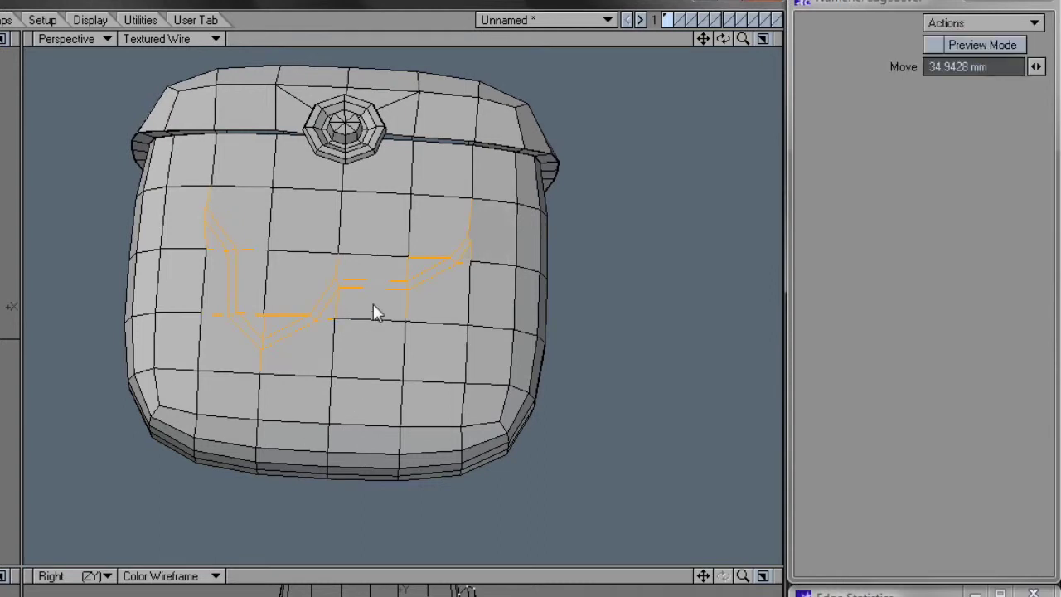
key(space)
key(/)
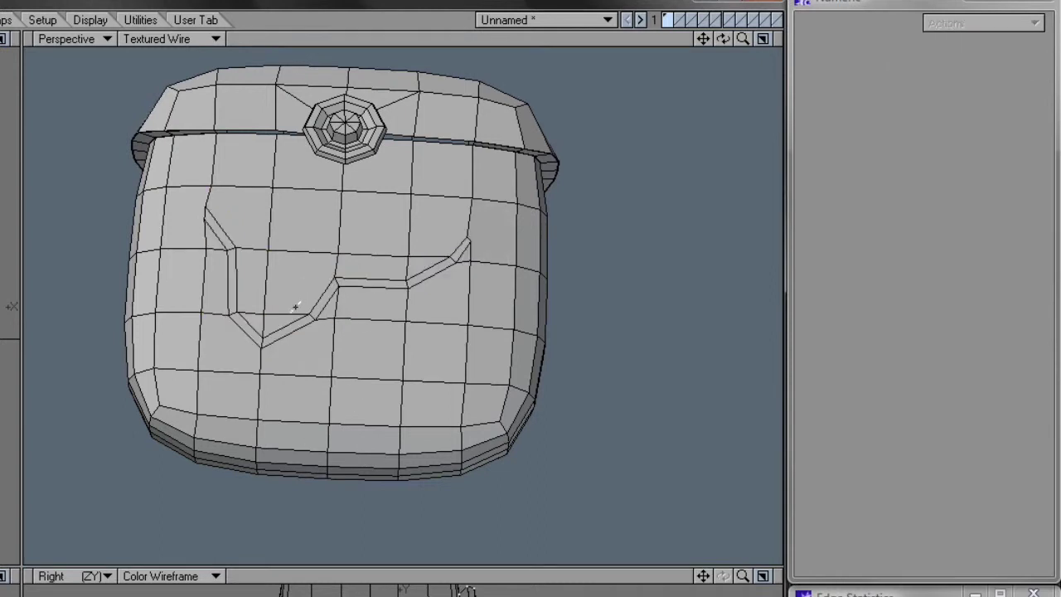
Select the whole strip of polygons created by the bevel and split it lengthwise through its middle
key(space)
drag(307, 318, 313, 314)
key(l)
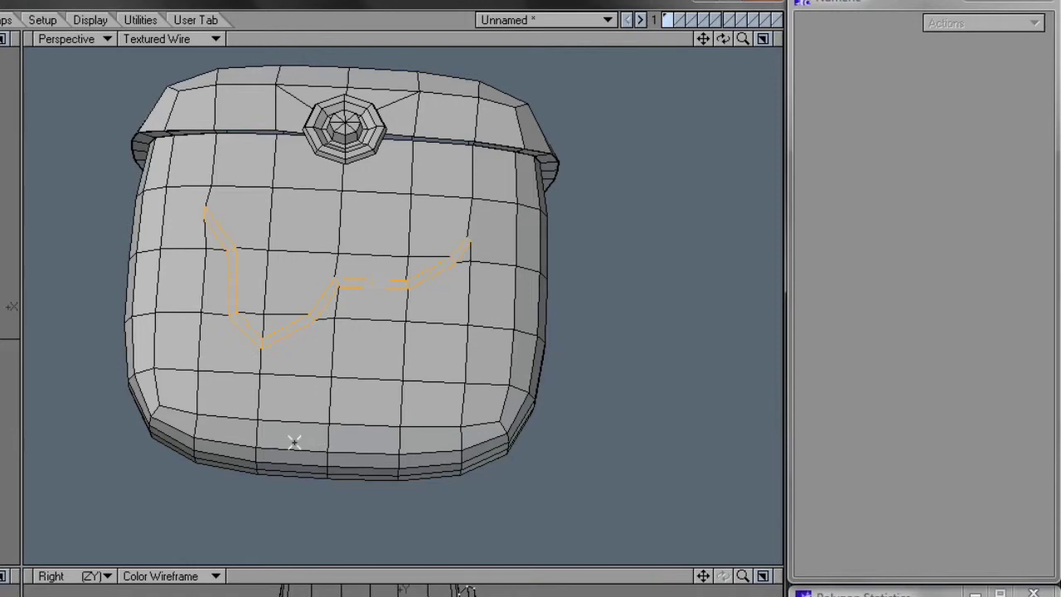
key(alt+b)
key(/)
Split the polygon beside the strip's left end by connecting the strip's end points to the nearest upper grid corner
ctrl+alt+drag(220, 238, 310, 257)
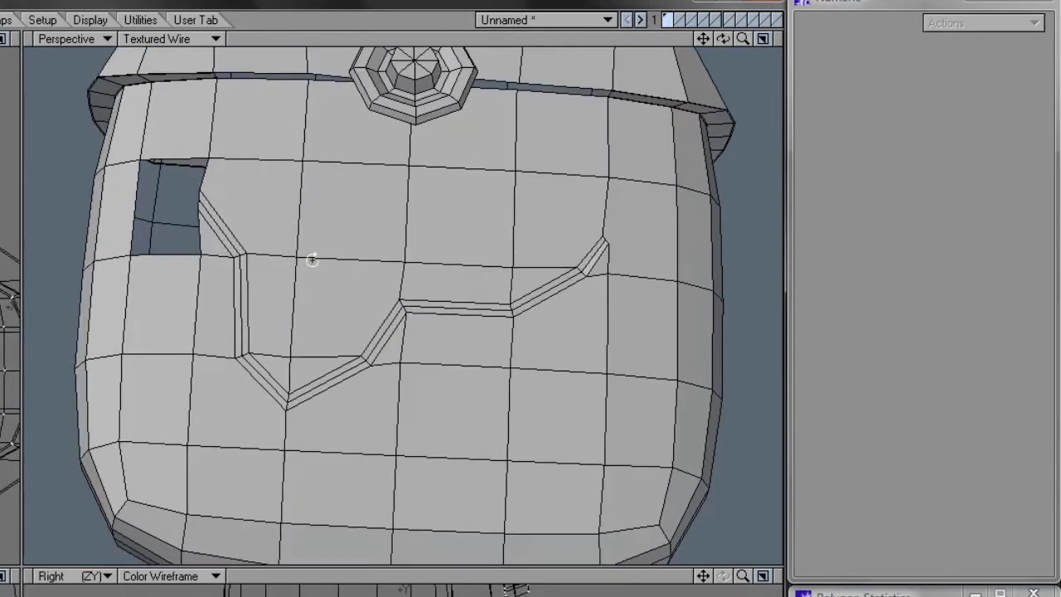
alt+shift+drag(517, 261, 390, 284)
alt+shift+drag(122, 234, 335, 249)
key(ctrl+g)
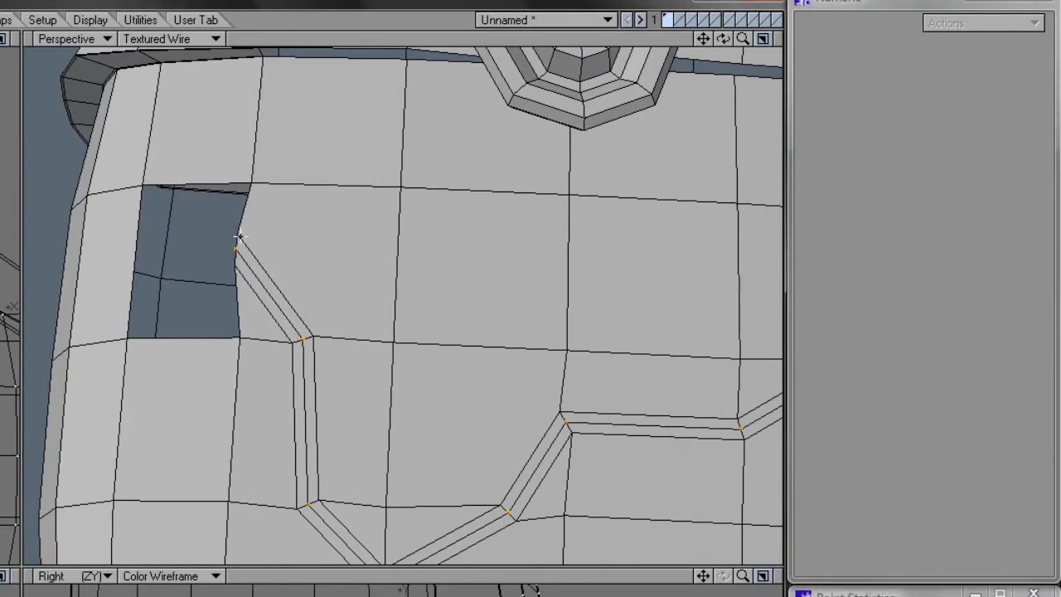
click(237, 235)
key(p)
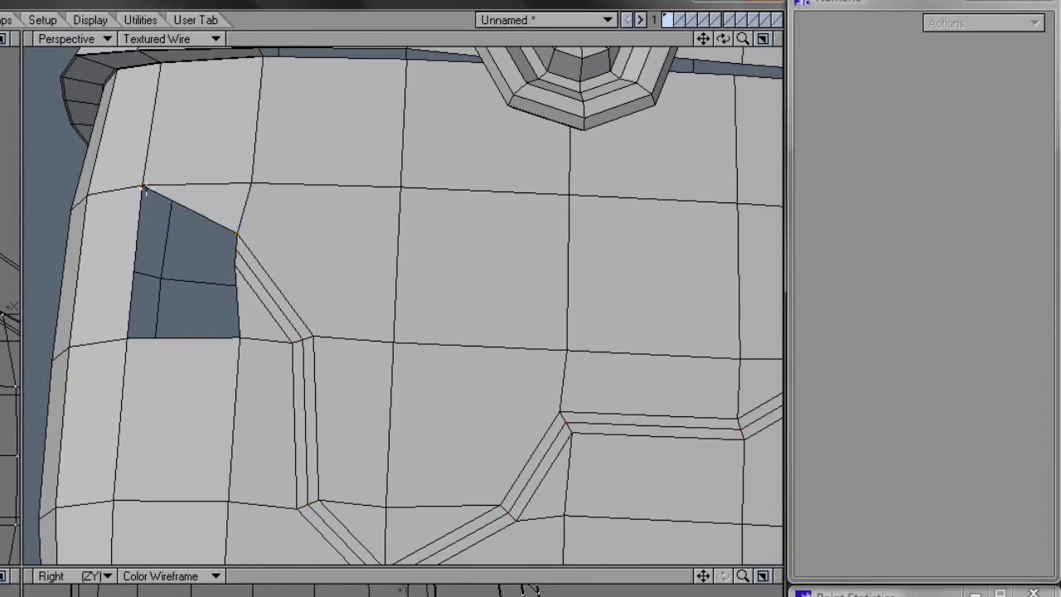
click(143, 187)
key(p)
Split the polygon beside the strip's right end by connecting the strip's end points to the nearest upper grid corner
alt+drag(462, 362, 254, 329)
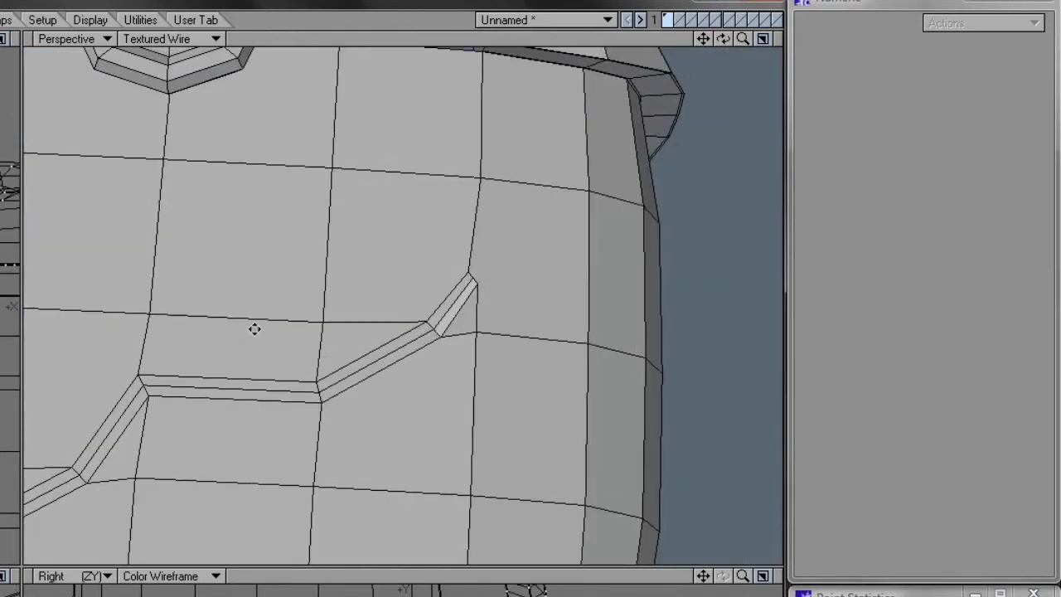
click(468, 272)
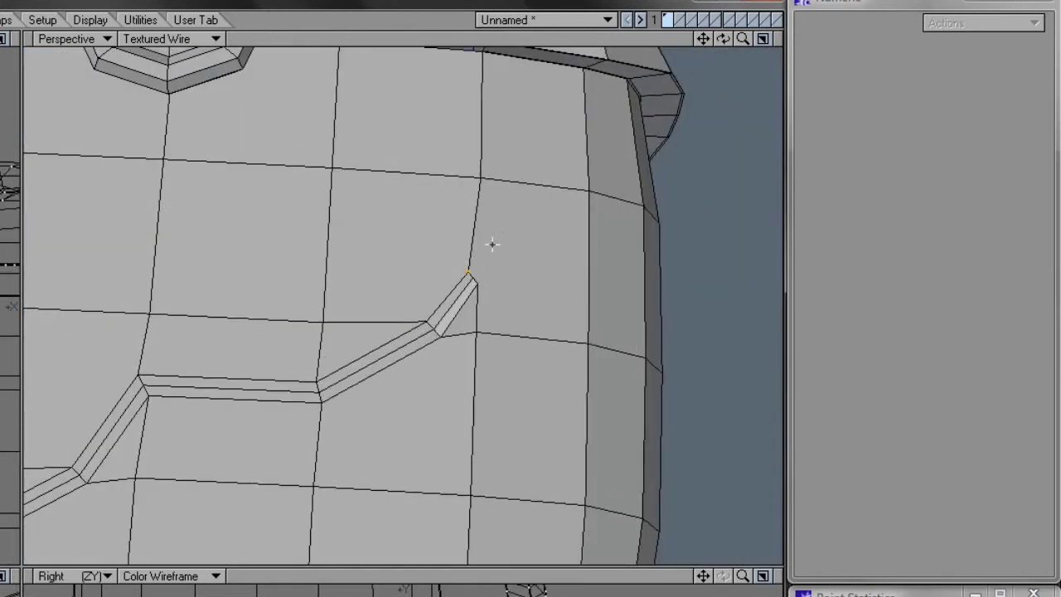
click(589, 193)
key(ctrl+l)
key(ctrl+l)
Cut edges with EasySplit from the strip's left and lower bends to the nearest grid corners, using a merge tolerance of about 72 mm
ctrl+alt+drag(558, 300, 406, 379)
key(Tab)
alt+drag(387, 254, 404, 308)
key(shift+k)
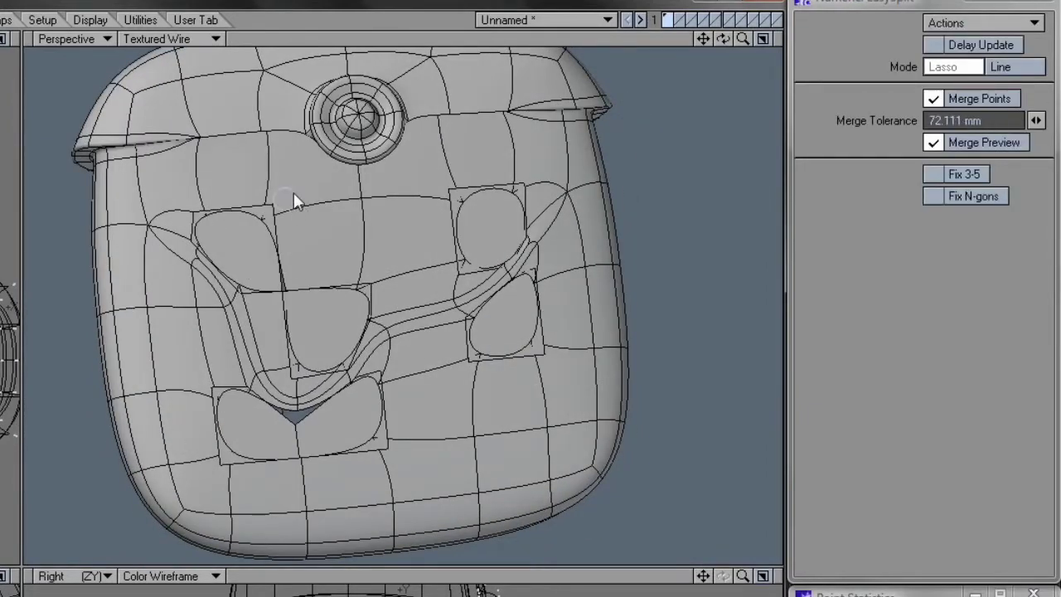
key(Tab)
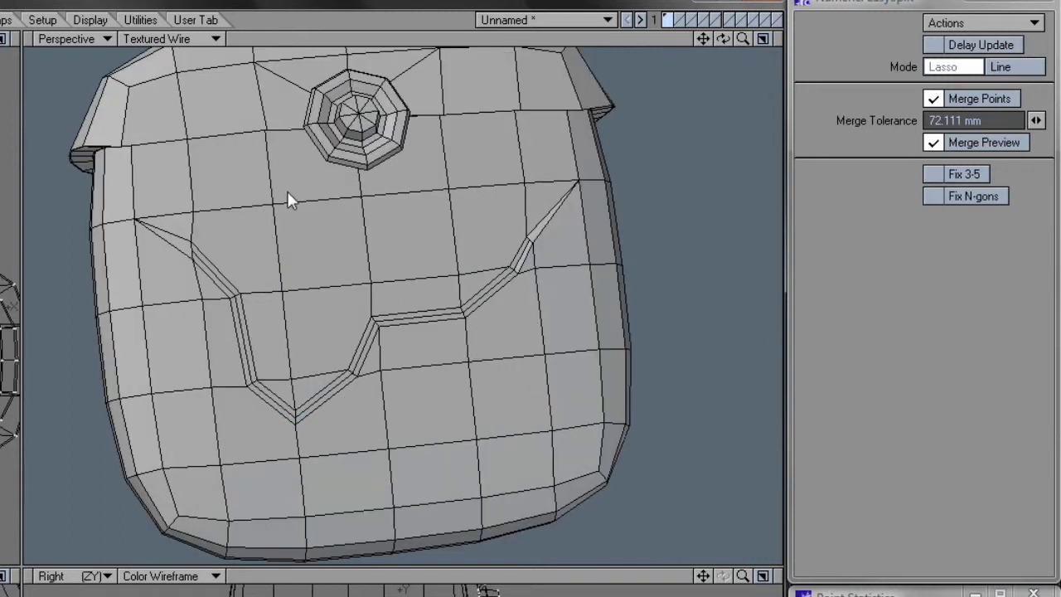
drag(238, 278, 237, 295)
drag(246, 399, 248, 388)
drag(358, 381, 388, 446)
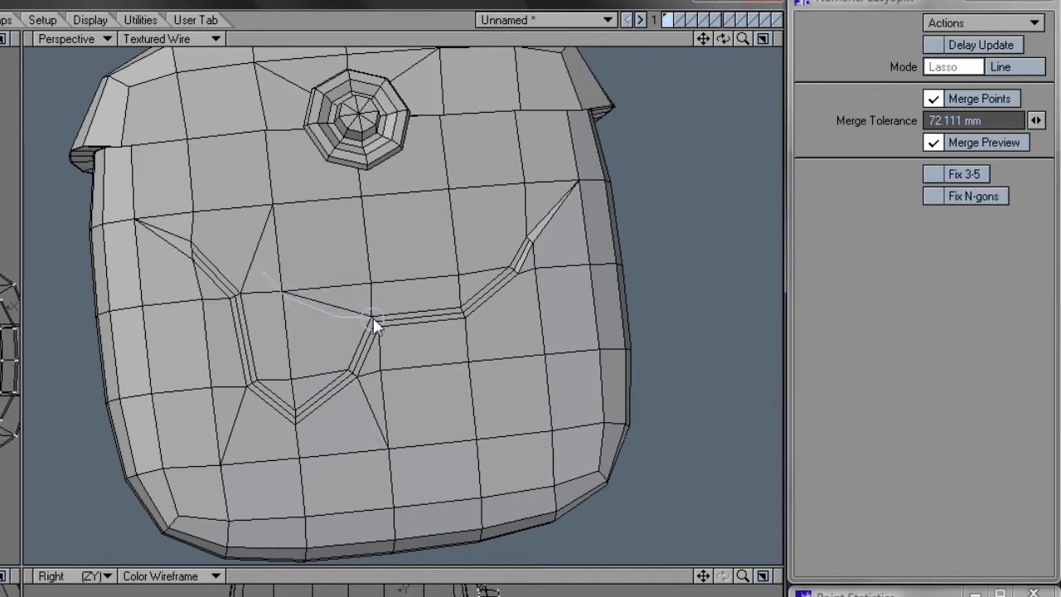
Cut further edges linking the strip's middle and right bends to nearby grid corners, and turn the model back into a smooth subpatch surface
drag(373, 317, 373, 318)
drag(462, 317, 545, 354)
key(Tab)
key(Tab)
drag(429, 172, 530, 234)
key(Tab)
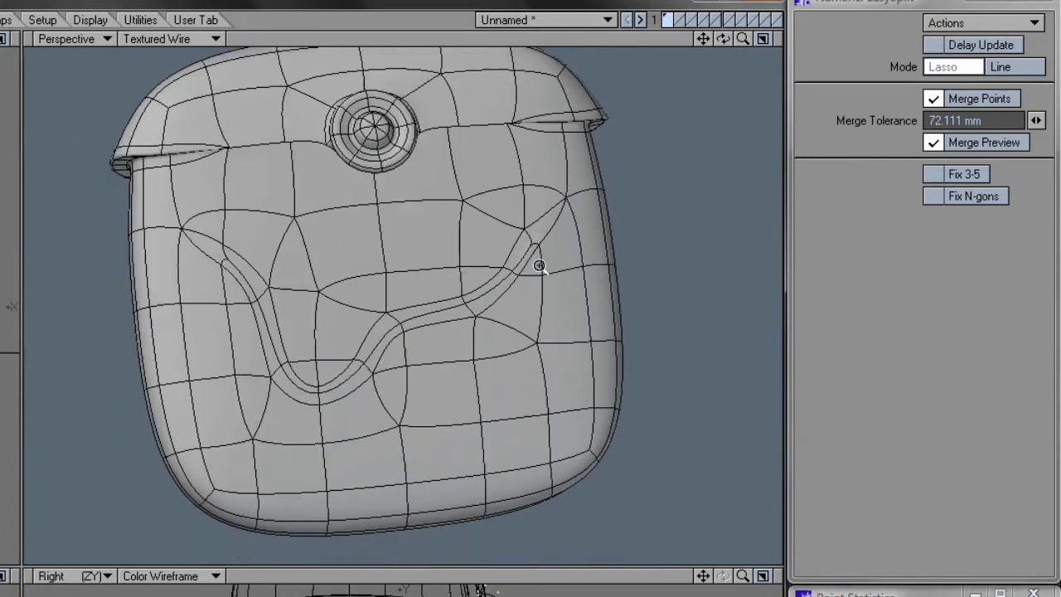
Select the strip's centre edge loop and push its points inward along their normals by about -129 mm to form a groove
key(space)
key(space)
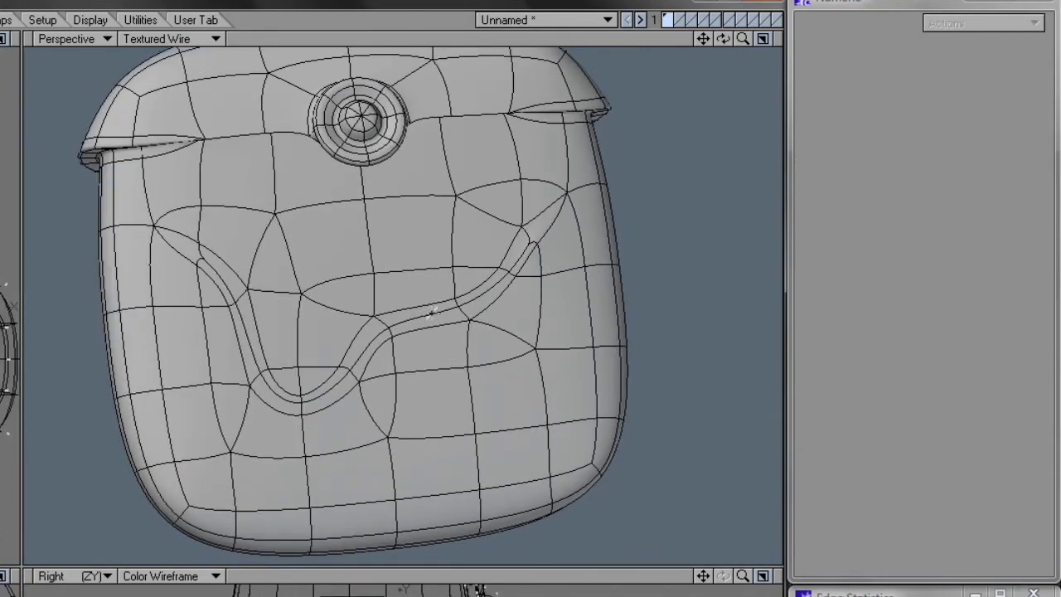
click(433, 314)
key(l)
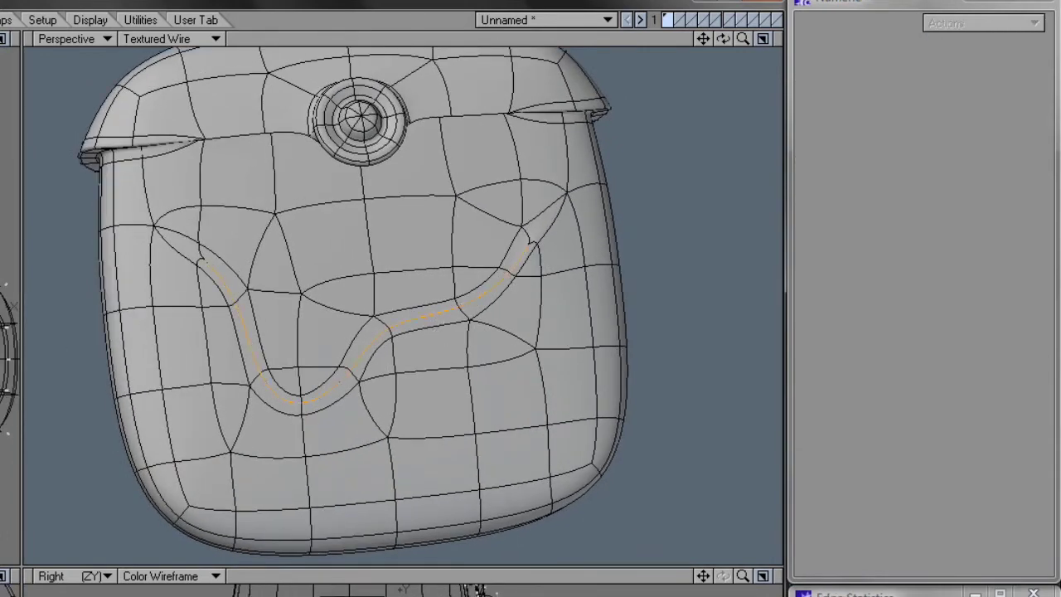
drag(324, 325, 304, 330)
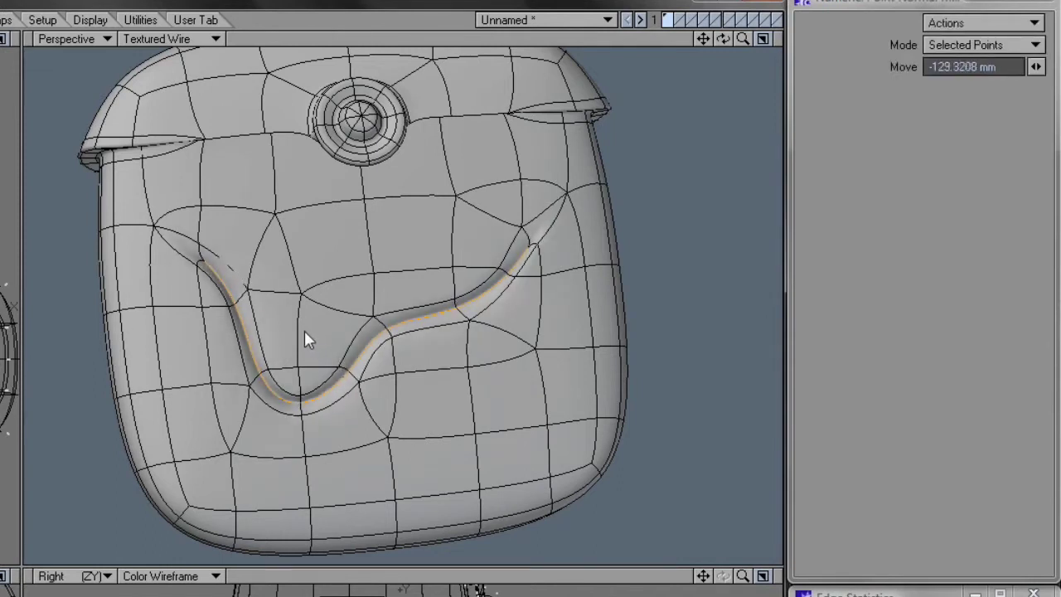
key(space)
key(slash)
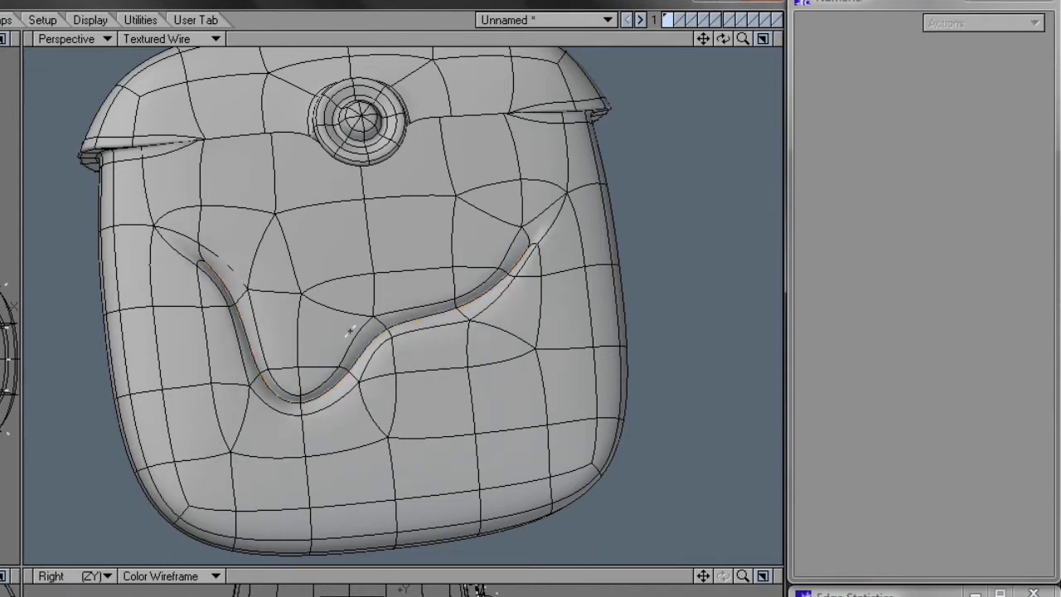
Merge the two pairs of adjacent triangles above and to the right of the groove's lowest bend into single polygons
key(ctrl+g)
key(Tab)
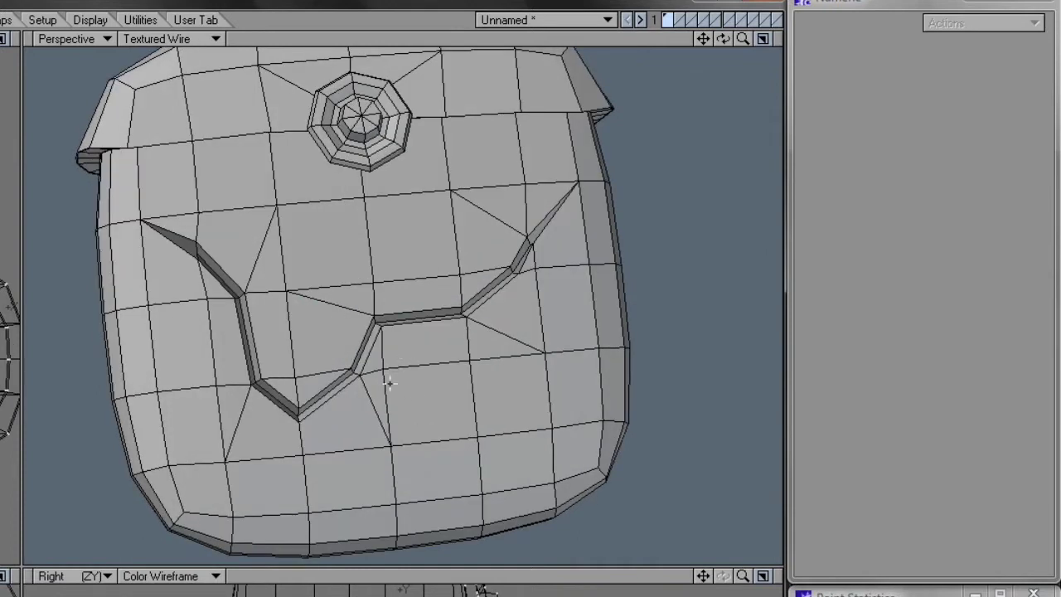
key(Tab)
key(ctrl+h)
drag(387, 367, 385, 388)
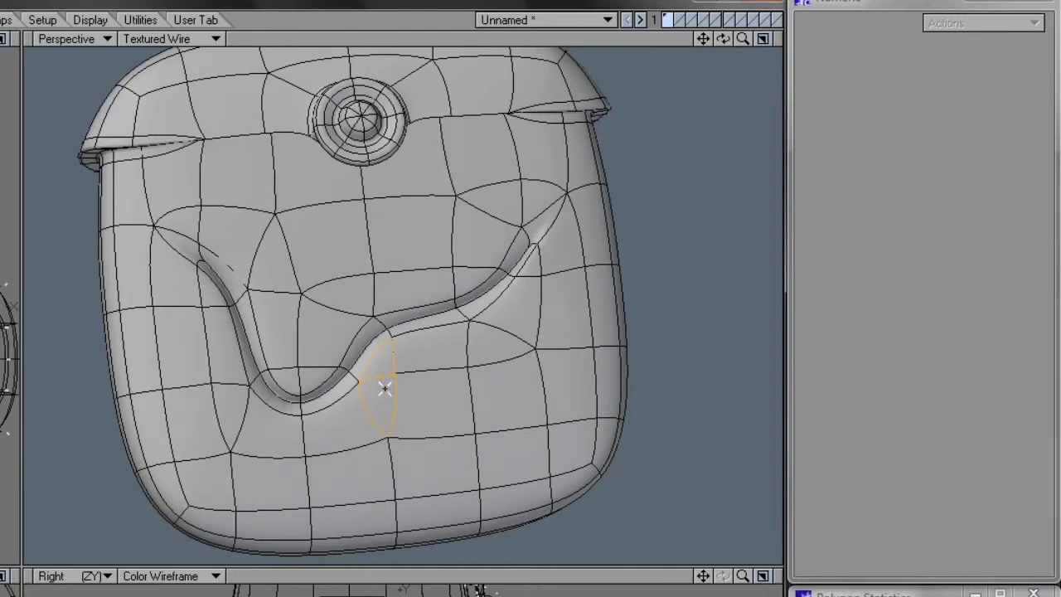
key(shift+z)
key(slash)
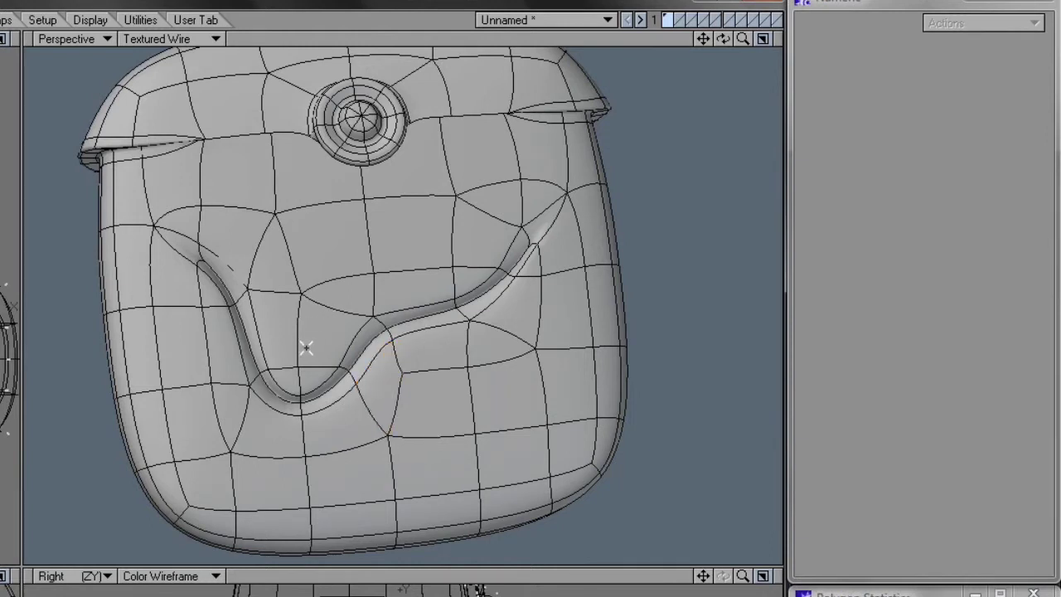
drag(289, 379, 331, 370)
key(shift+z)
key(slash)
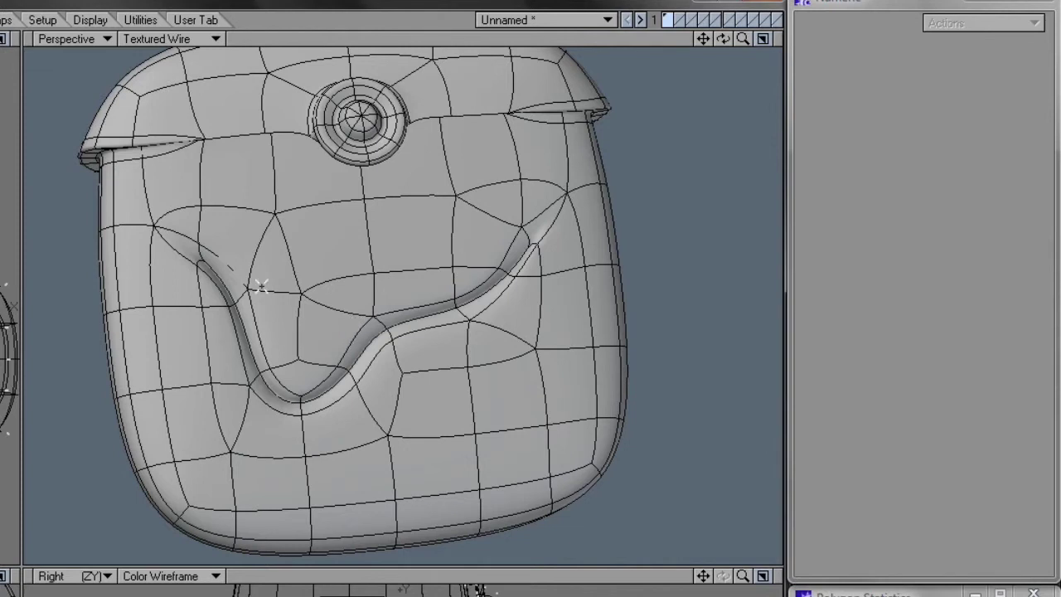
Set the perspective view to Texture shading, paste the front flap back onto the pouch and convert it to subpatches
click(174, 43)
click(175, 31)
mouse_move(365, 277)
alt+mouse_down()
mouse_move(457, 301)
mouse_move(450, 329)
mouse_move(440, 312)
mouse_move(503, 339)
mouse_move(234, 340)
mouse_move(279, 324)
mouse_move(355, 205)
alt+mouse_up()
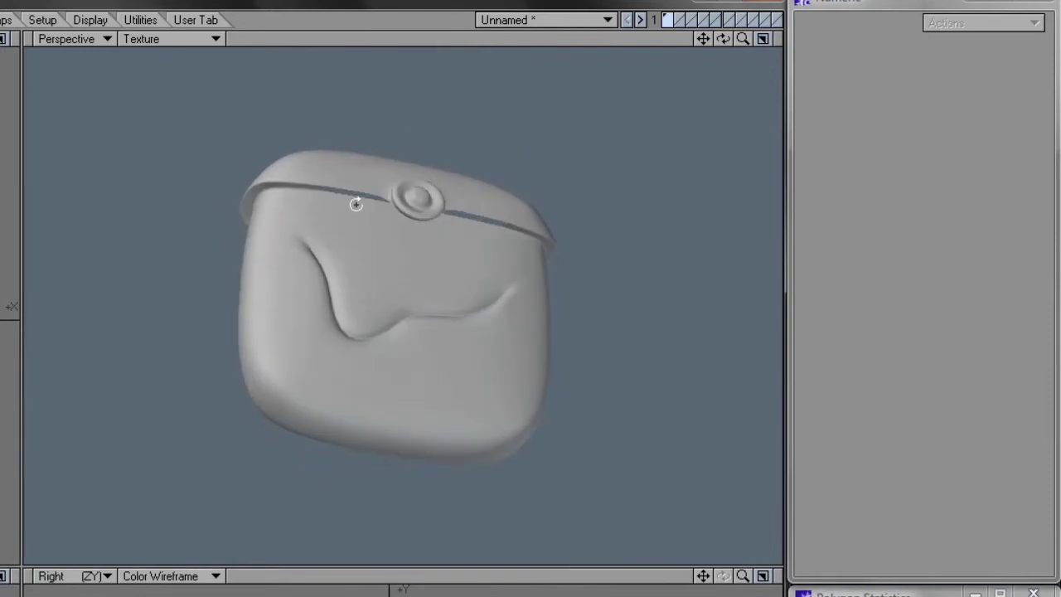
key(ctrl+v)
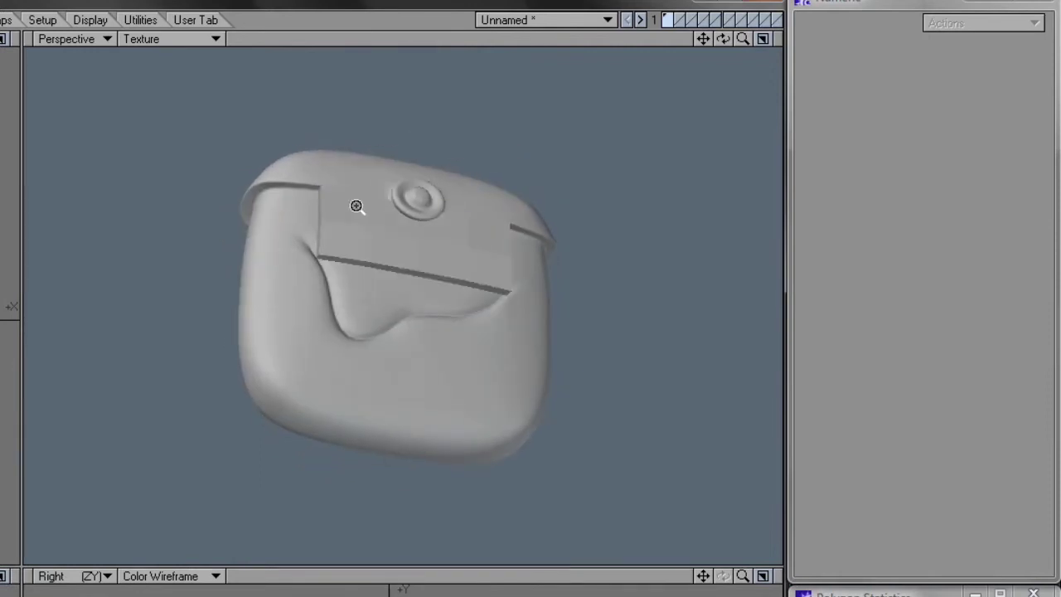
click(807, 596)
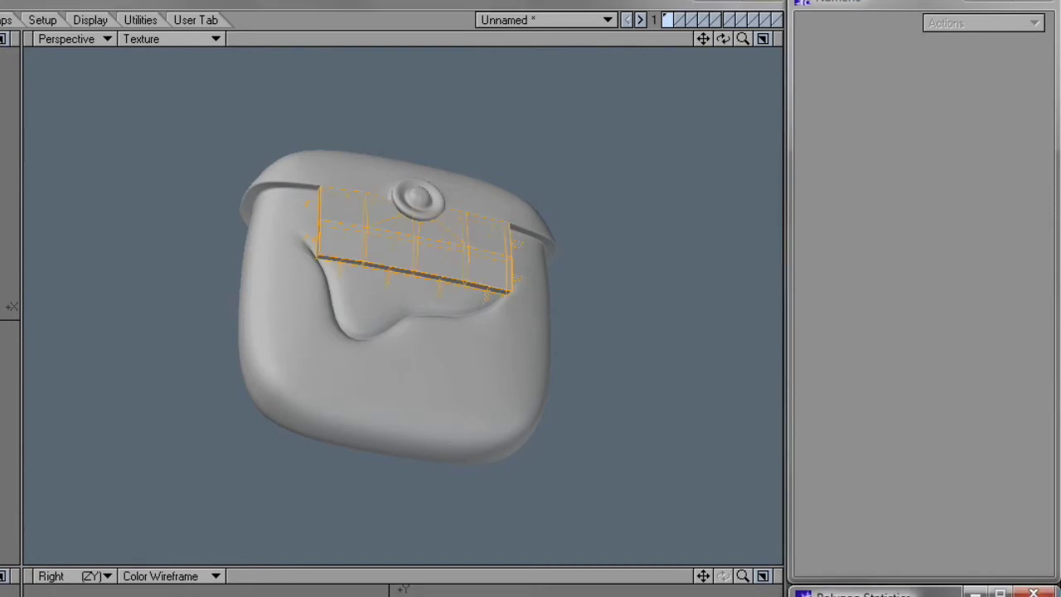
key(Tab)
key(/)
alt+drag(590, 314, 426, 305)
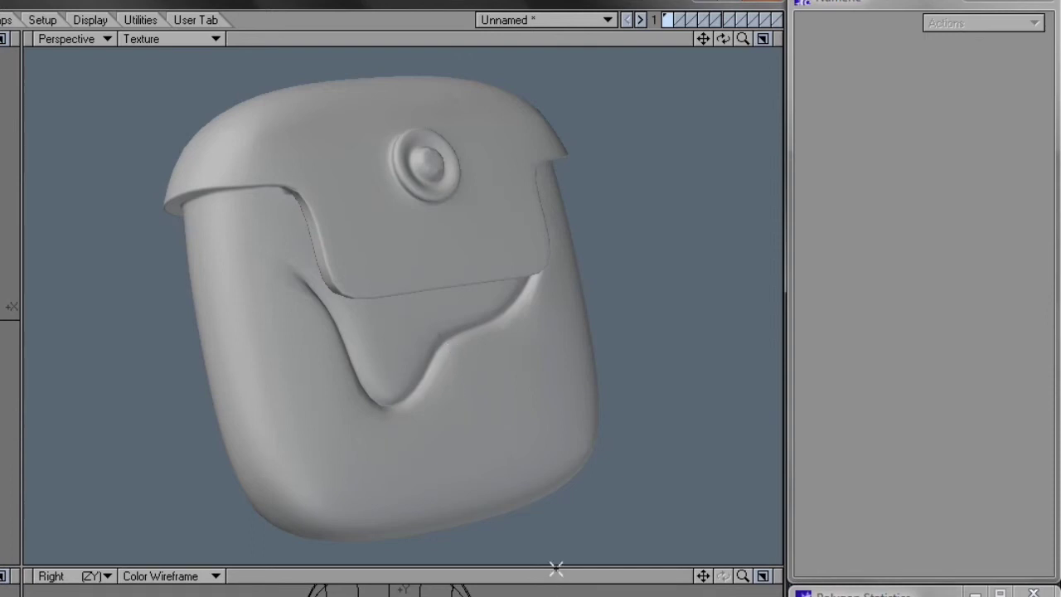
Set the view to Textured Wire and narrow the groove by moving its lip points closer to the centre line with the Drag tool
key(Tab)
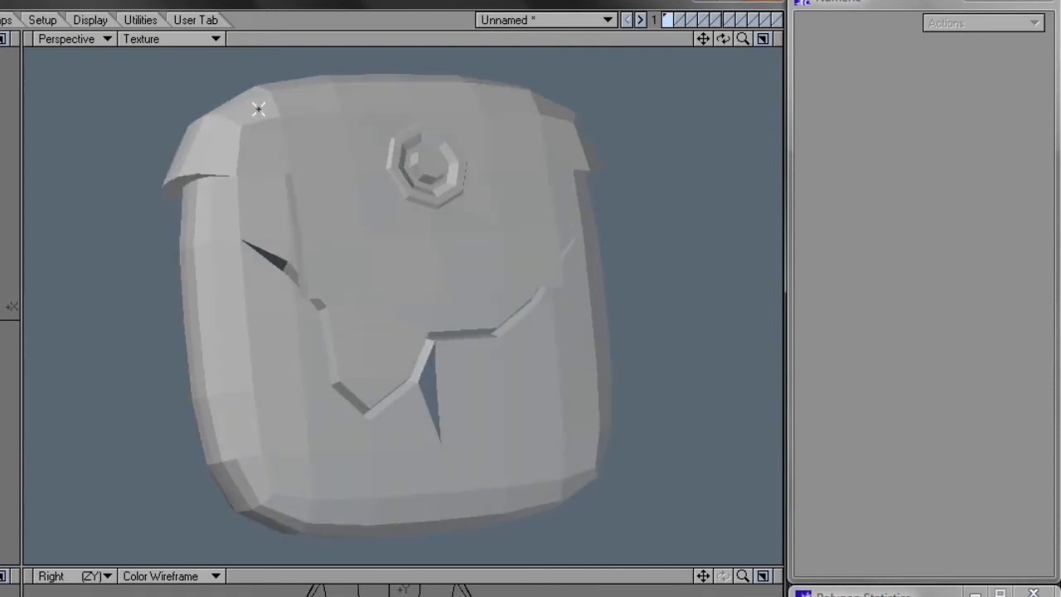
click(199, 42)
click(199, 54)
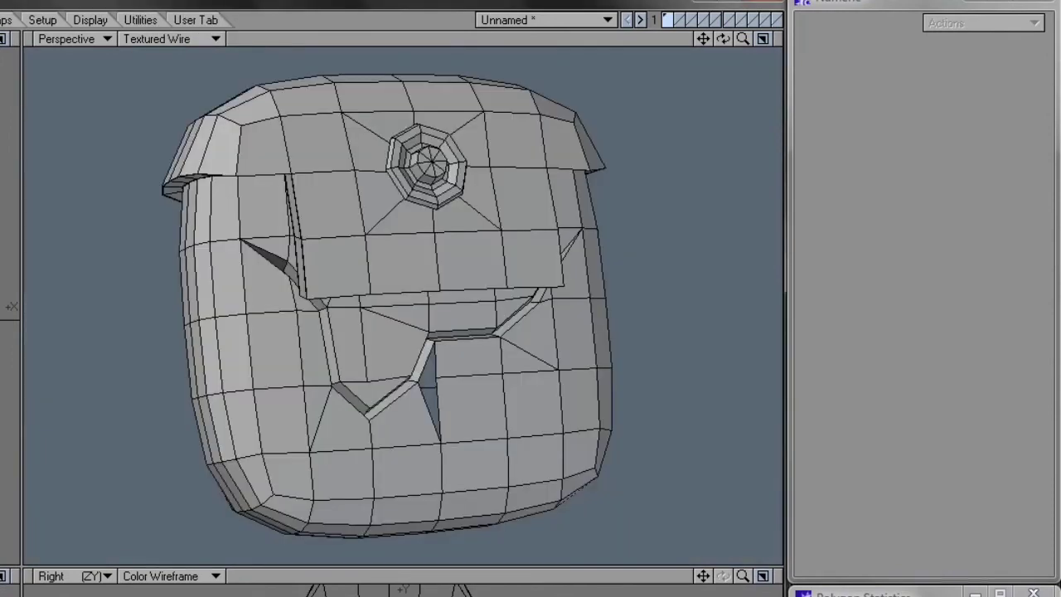
key(Tab)
key(ctrl+t)
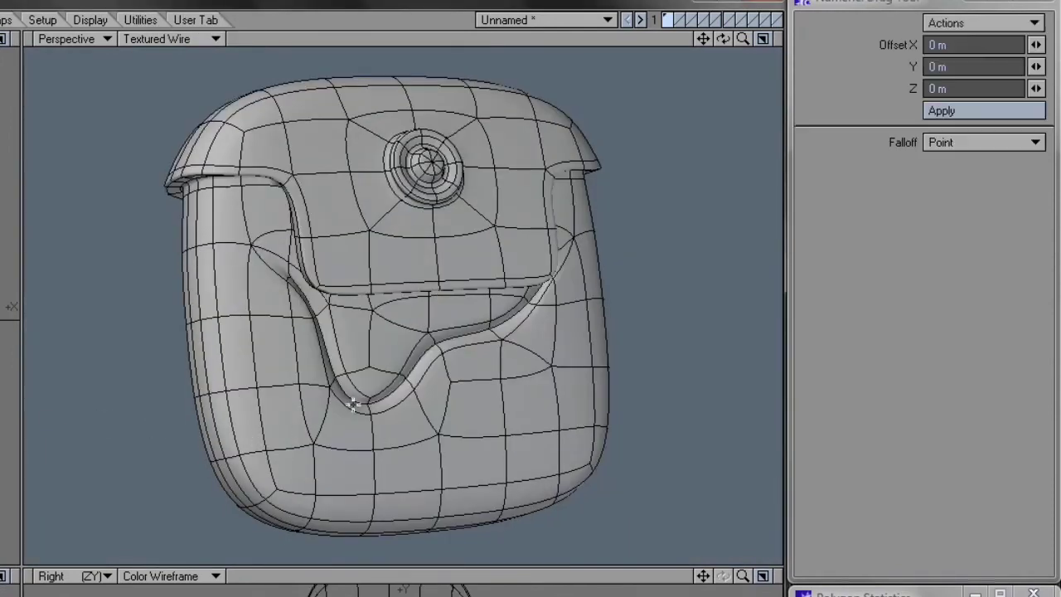
drag(333, 394, 328, 393)
alt+drag(435, 375, 303, 372)
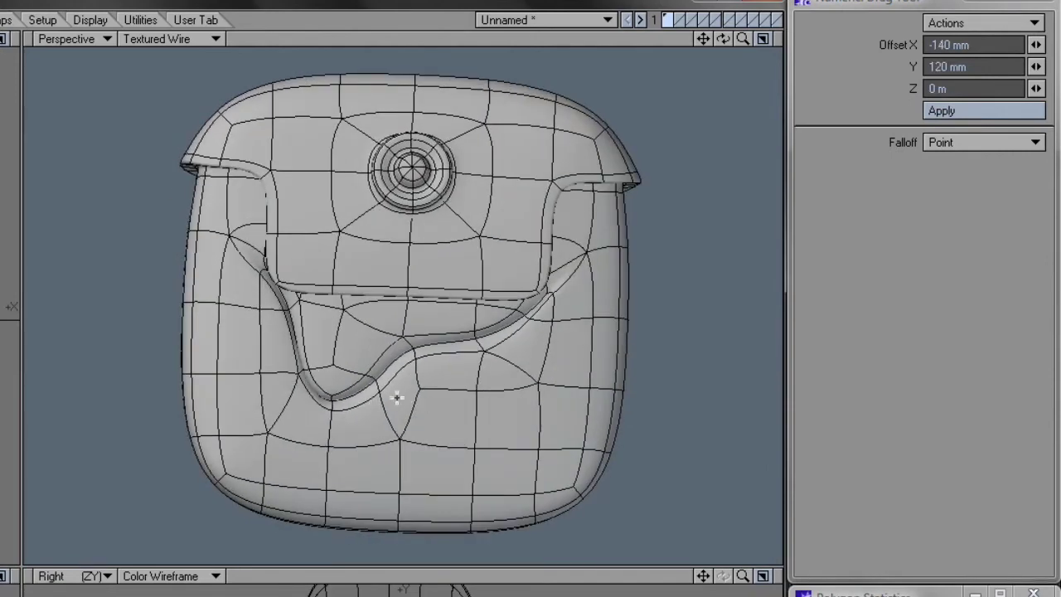
drag(332, 411, 415, 359)
drag(489, 356, 485, 349)
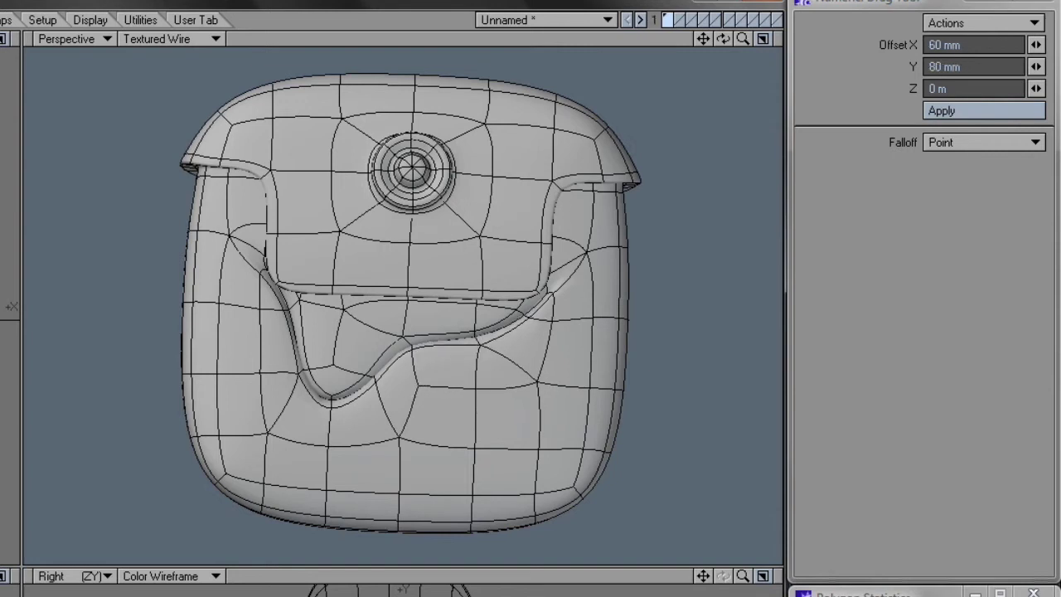
drag(537, 317, 531, 314)
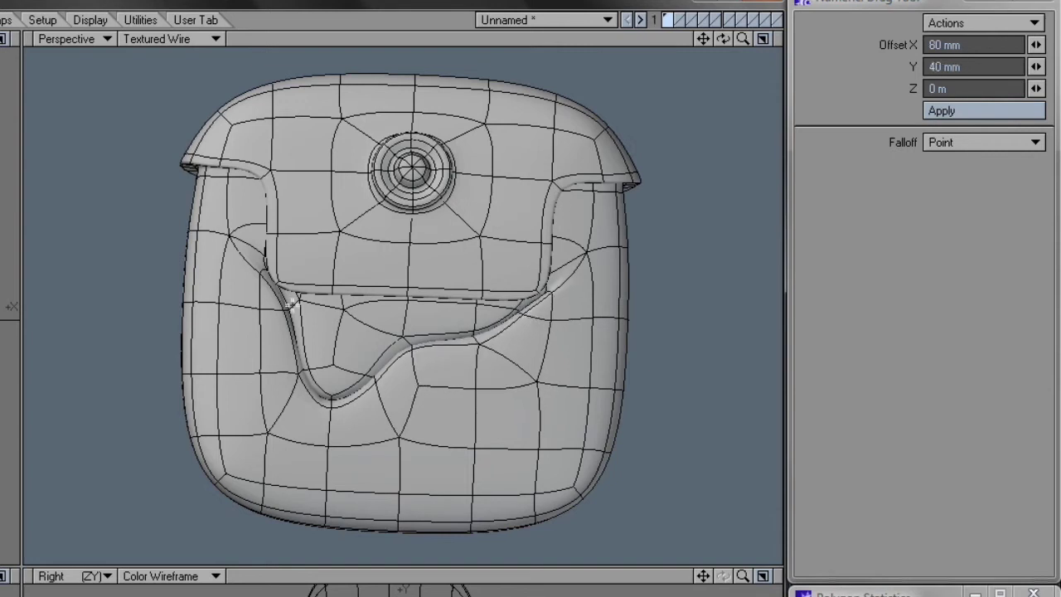
drag(302, 304, 301, 305)
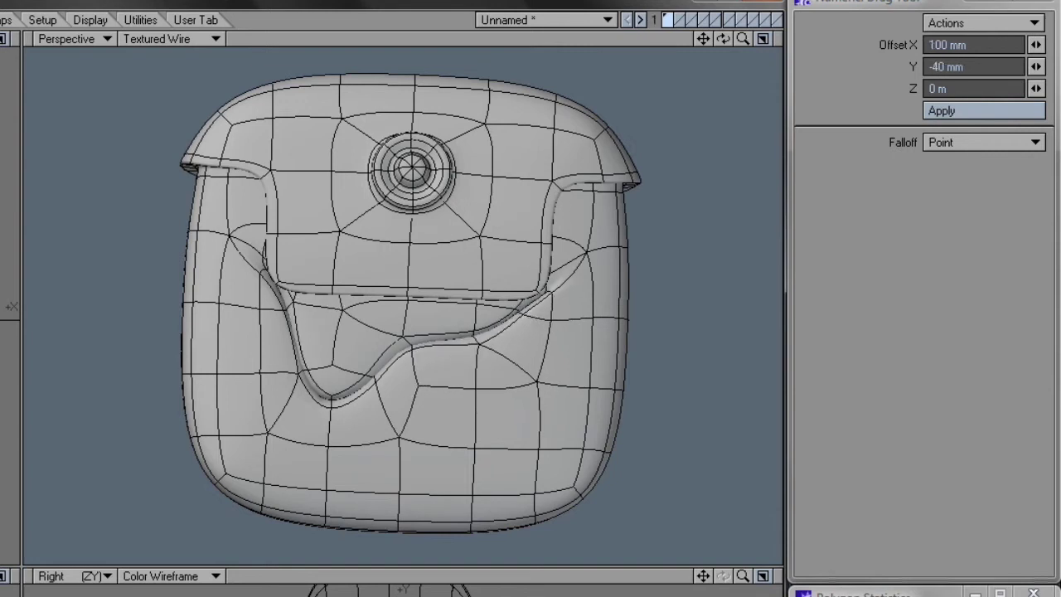
Examine the narrowed groove and flap in Texture shading from an angled view
click(170, 42)
click(170, 24)
alt+drag(259, 309, 454, 333)
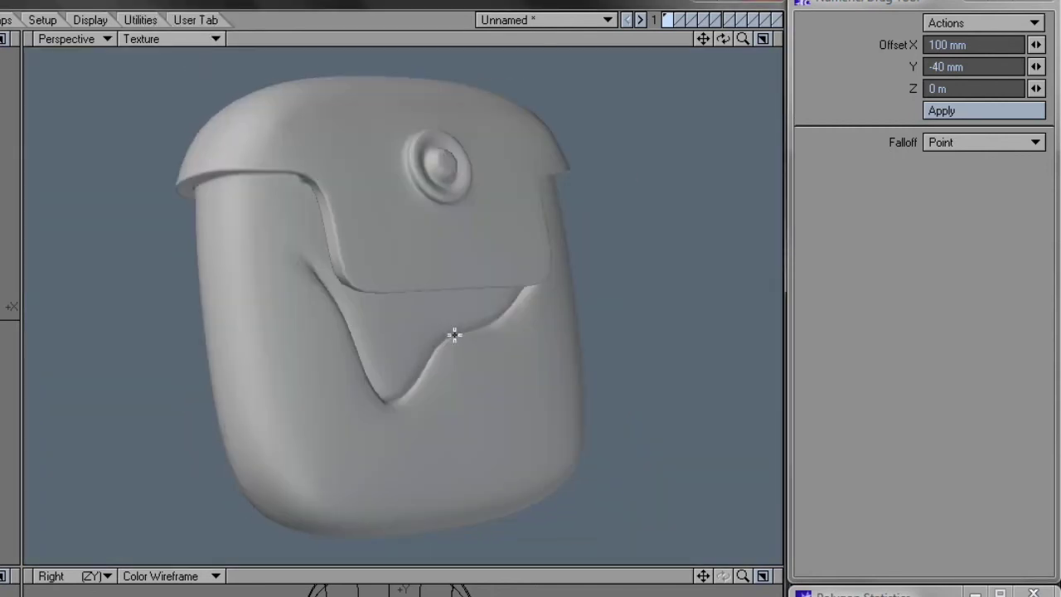